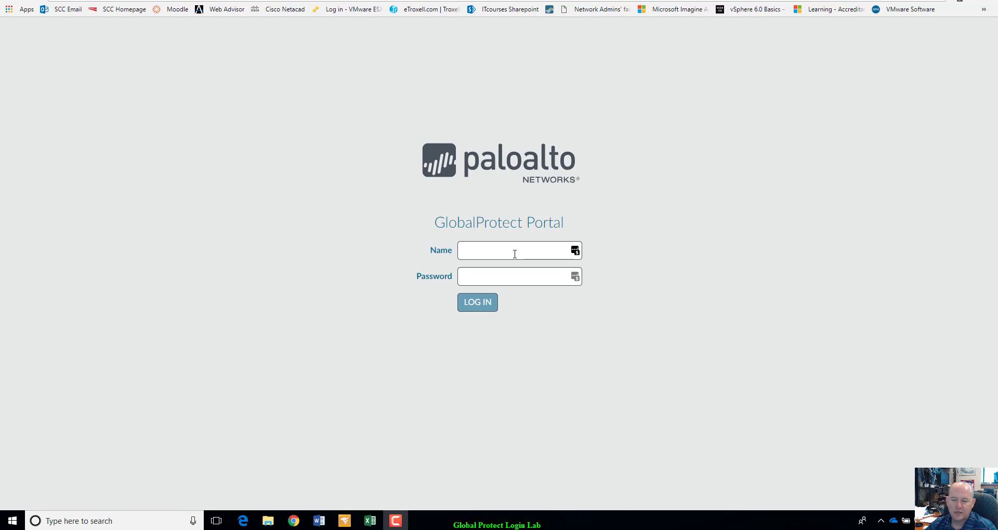
Enter the test user's username and password on the GlobalProtect Portal login page.
click(515, 254)
text(te)
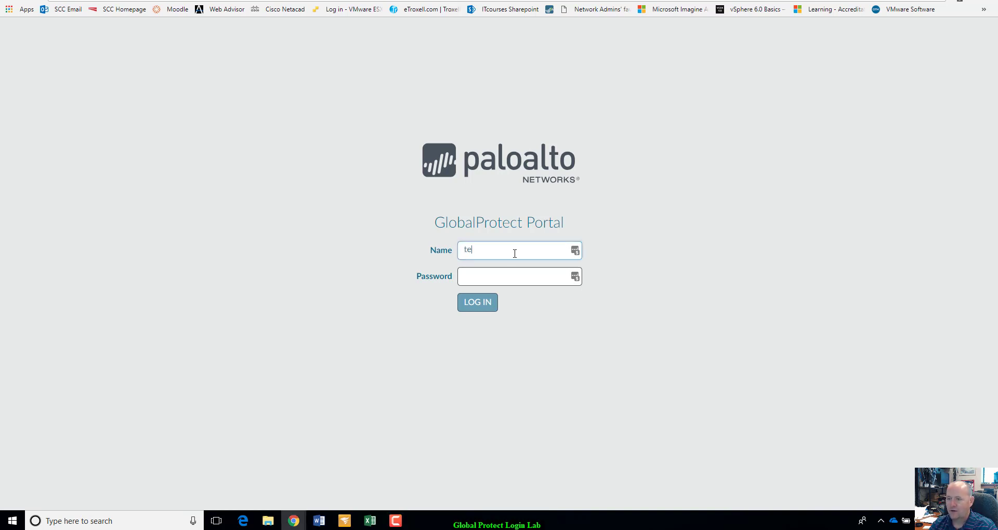
text(stuser1)
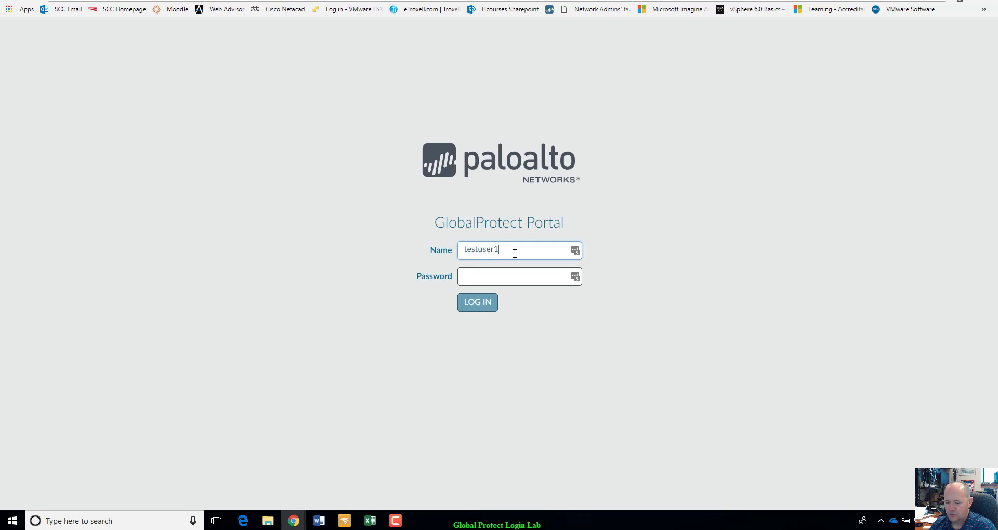
text(7)
key(Tab)
text(••••••••)
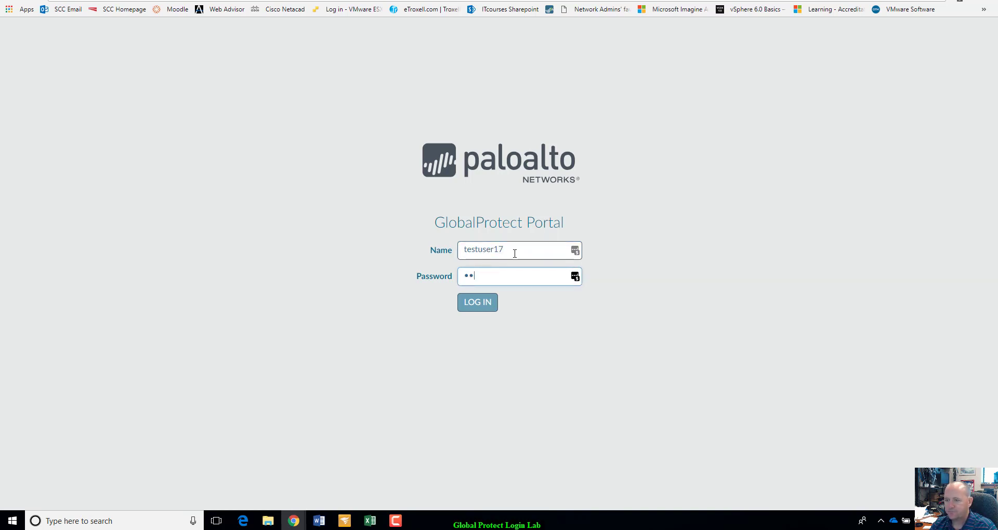
text(••••)
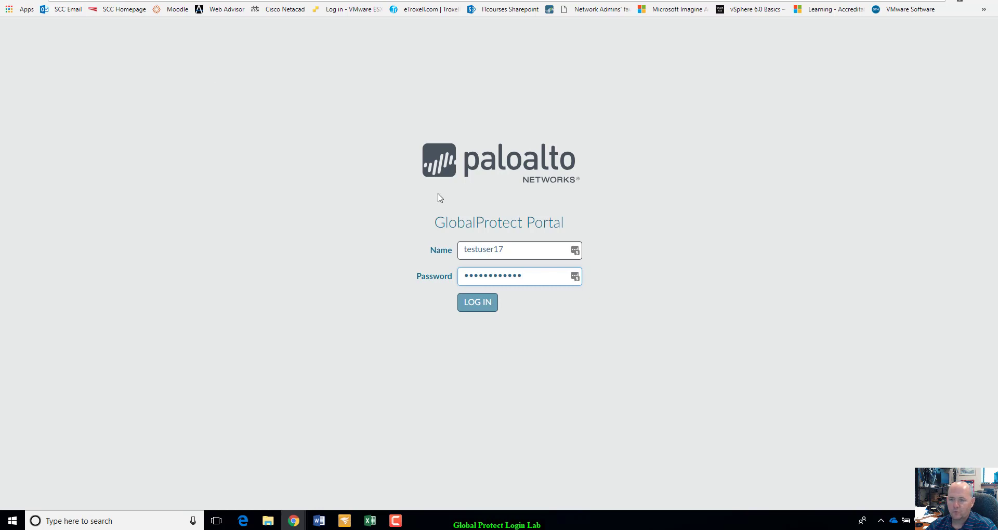
Log in and proceed past the privacy warning via Advanced > Proceed (unsafe).
click(480, 307)
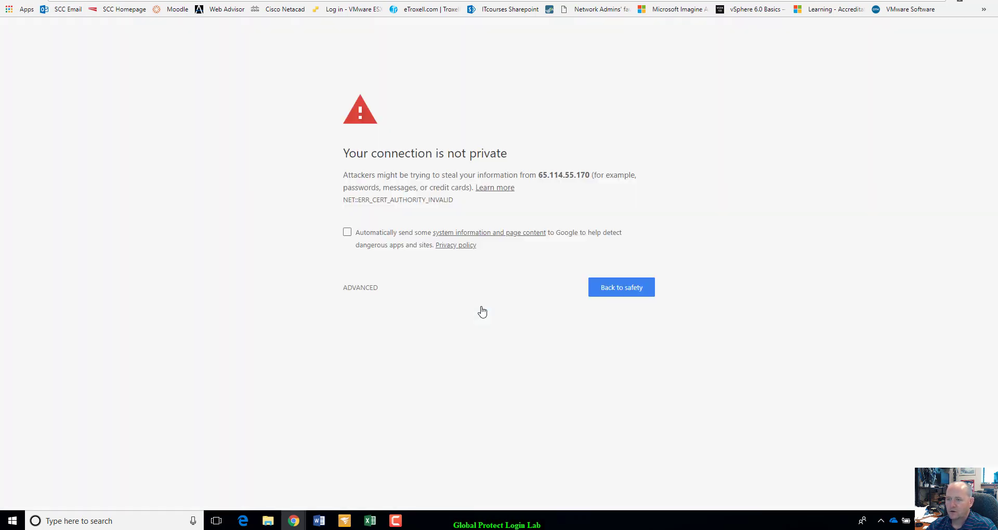
click(363, 294)
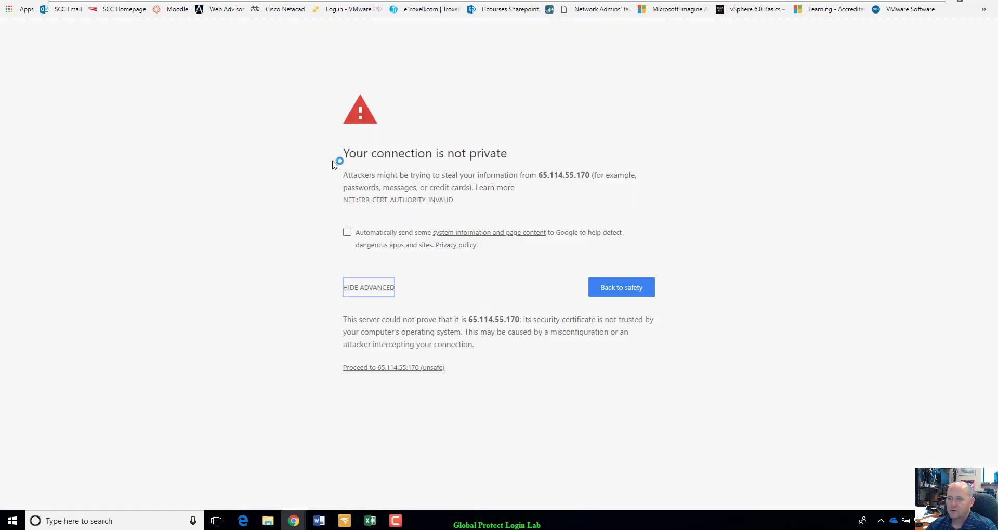
click(411, 372)
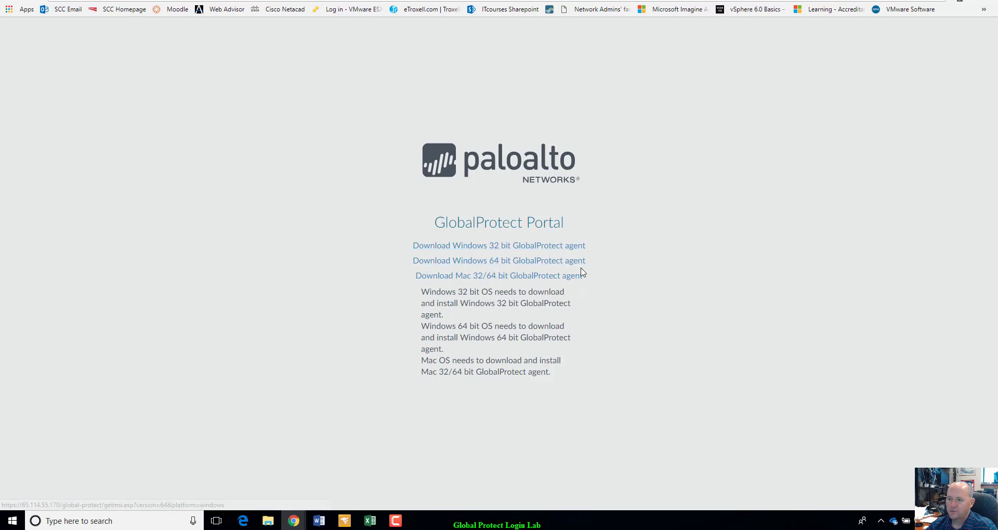
click(94, 521)
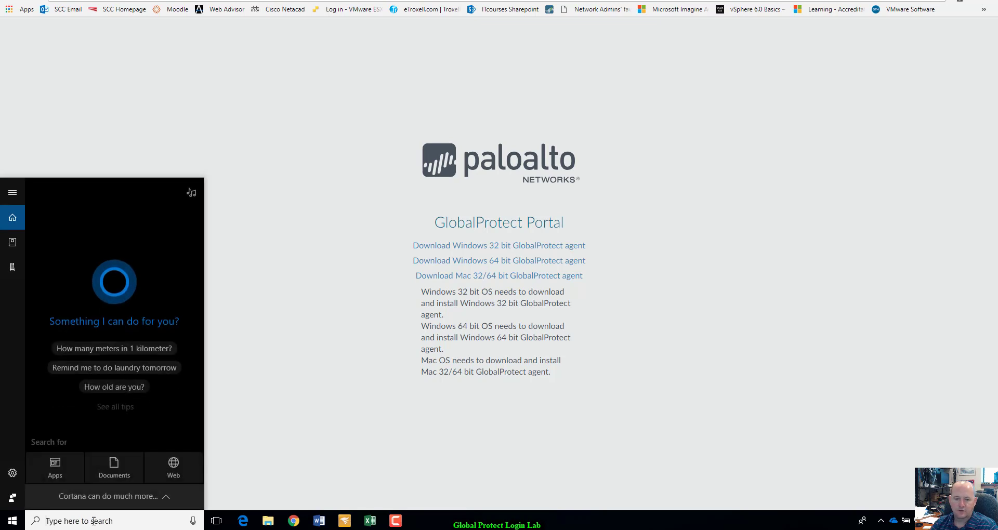
text(system)
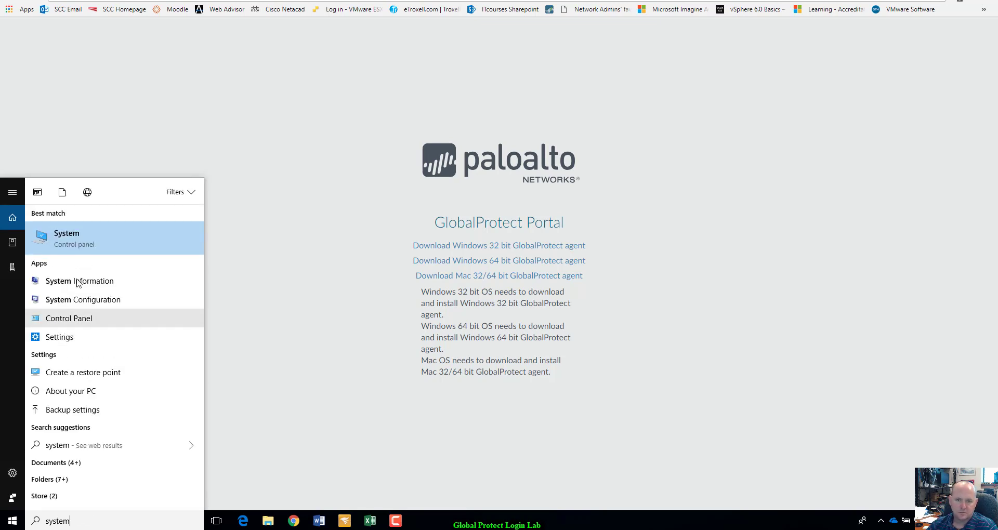
click(85, 239)
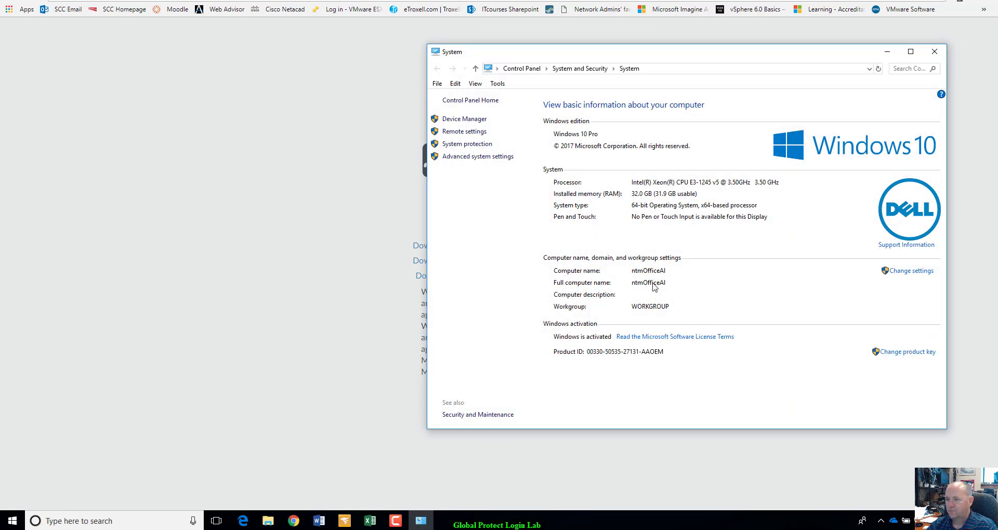
drag(698, 52, 659, 85)
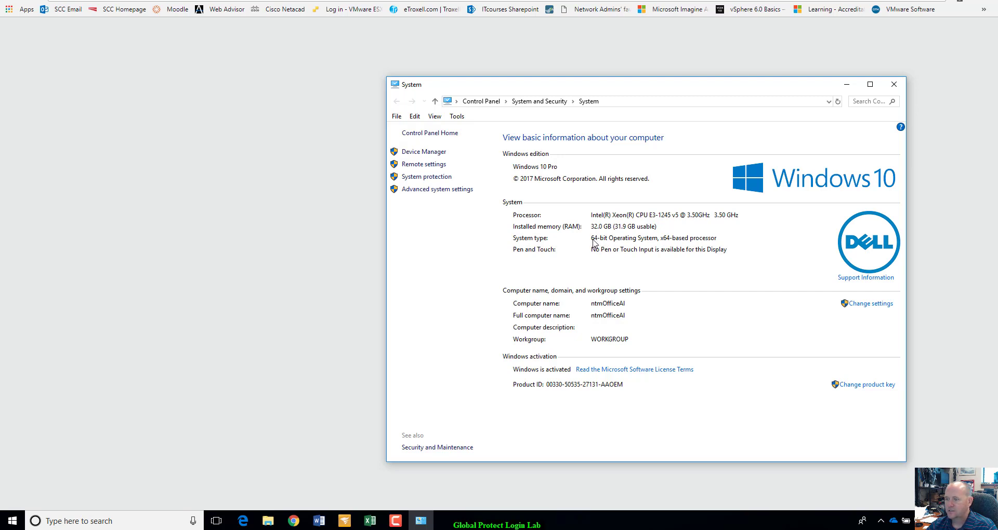
click(894, 84)
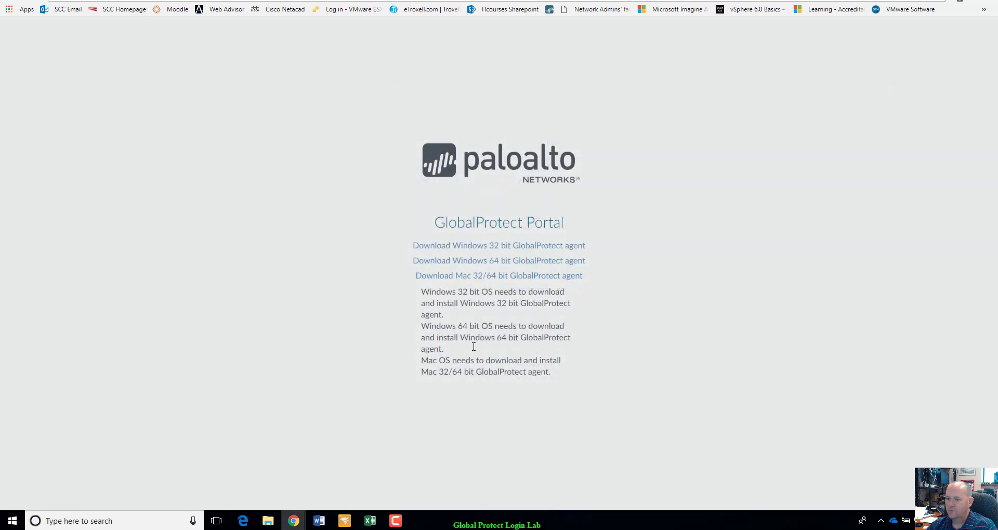
Download the Windows 64 bit GlobalProtect agent and run the downloaded .msi installer.
click(487, 265)
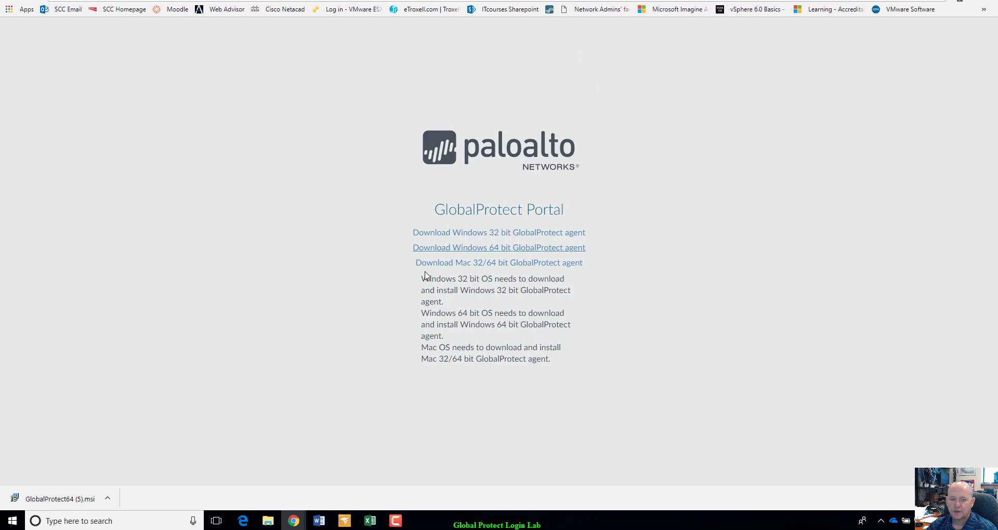
click(75, 503)
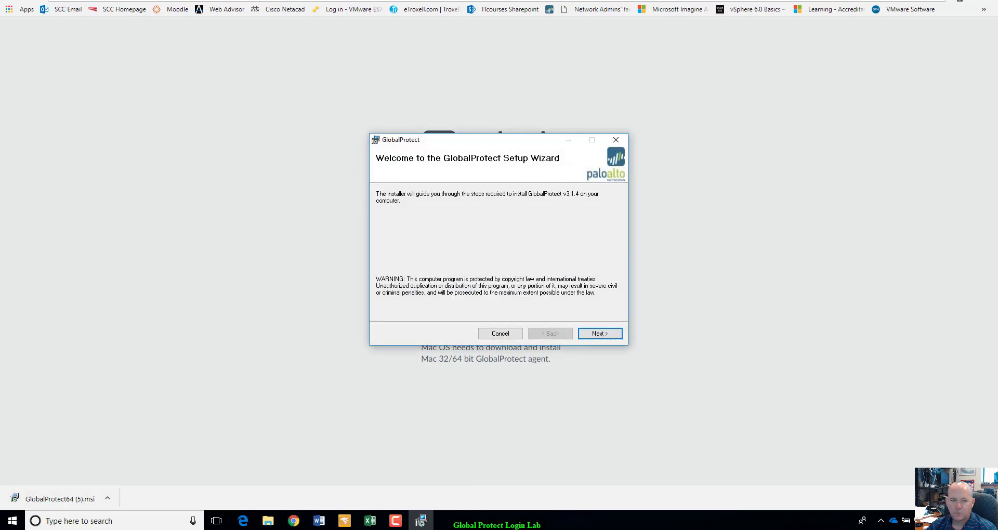
Install GlobalProtect v3.1.4 into the default Palo Alto Networks folder, accepting each wizard page.
click(628, 440)
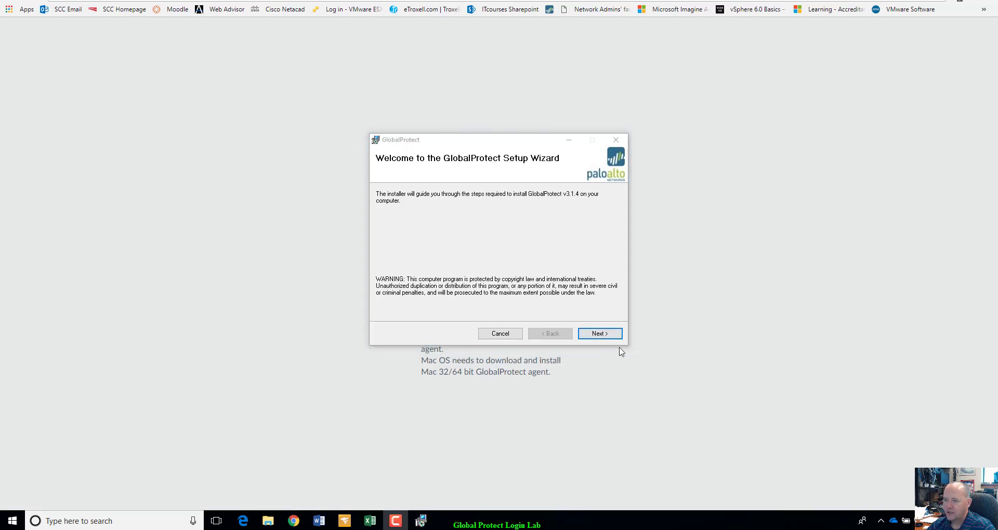
click(609, 335)
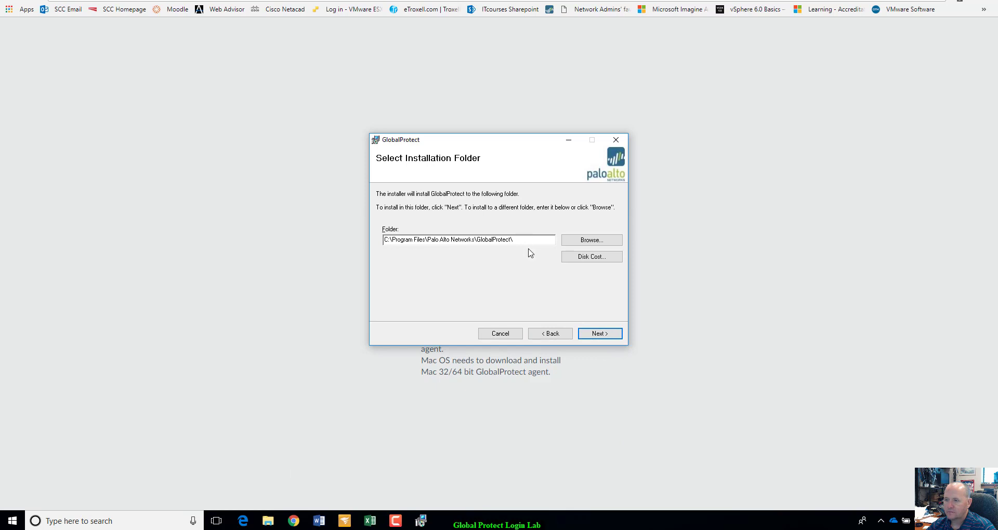
click(612, 335)
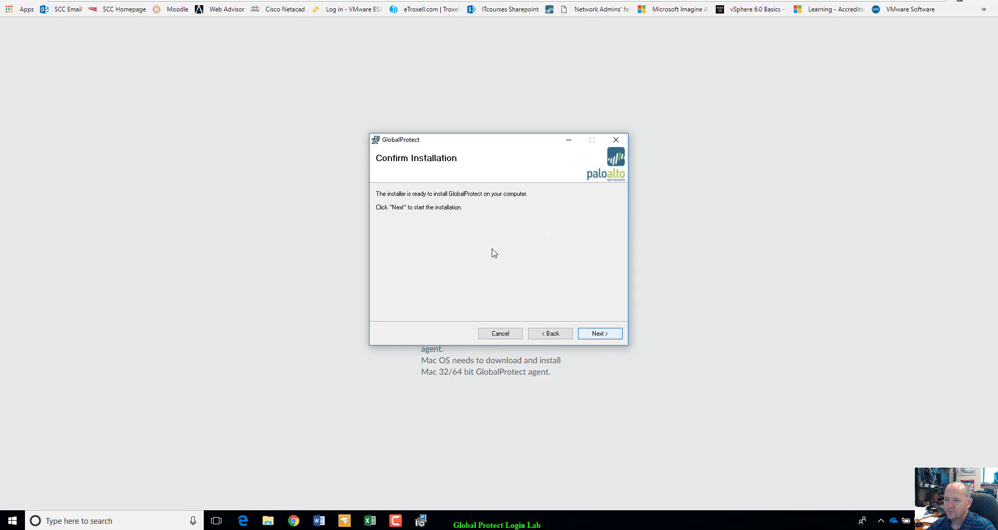
click(603, 339)
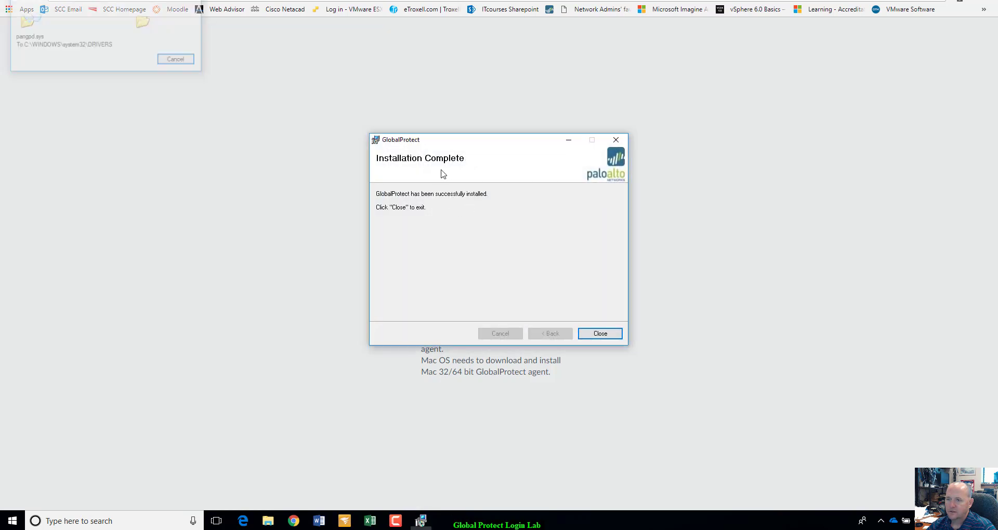
Close the finished installer and drag the GlobalProtect client window onto the second monitor.
click(601, 333)
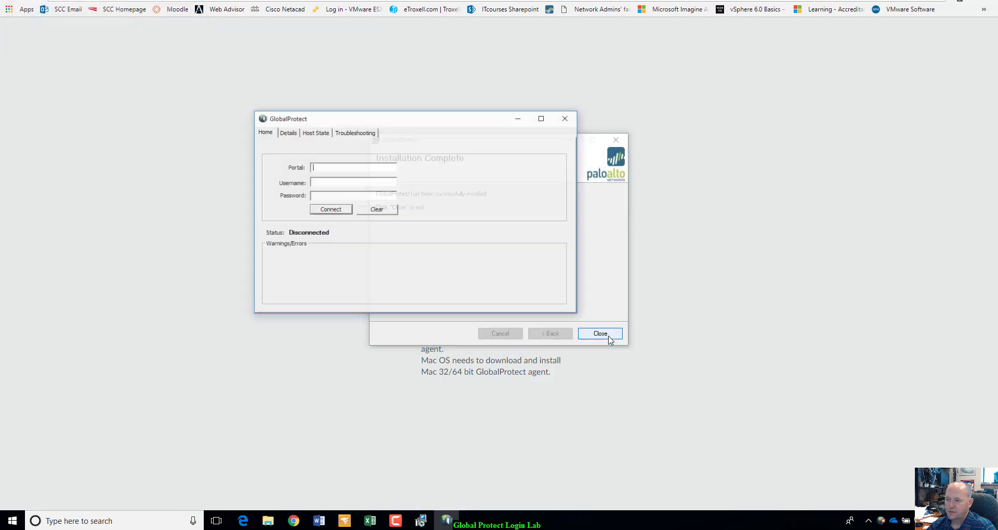
drag(455, 122, 729, 76)
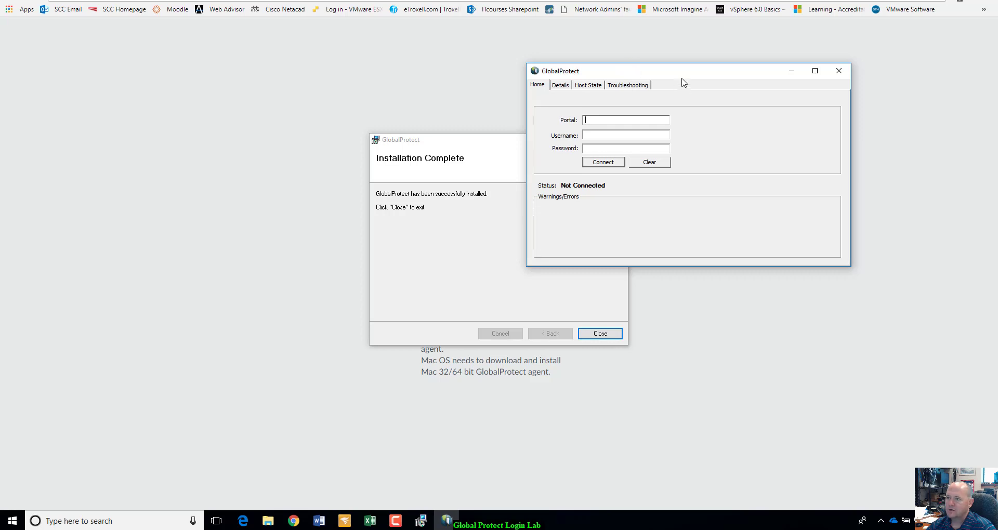
drag(626, 71, 266, 221)
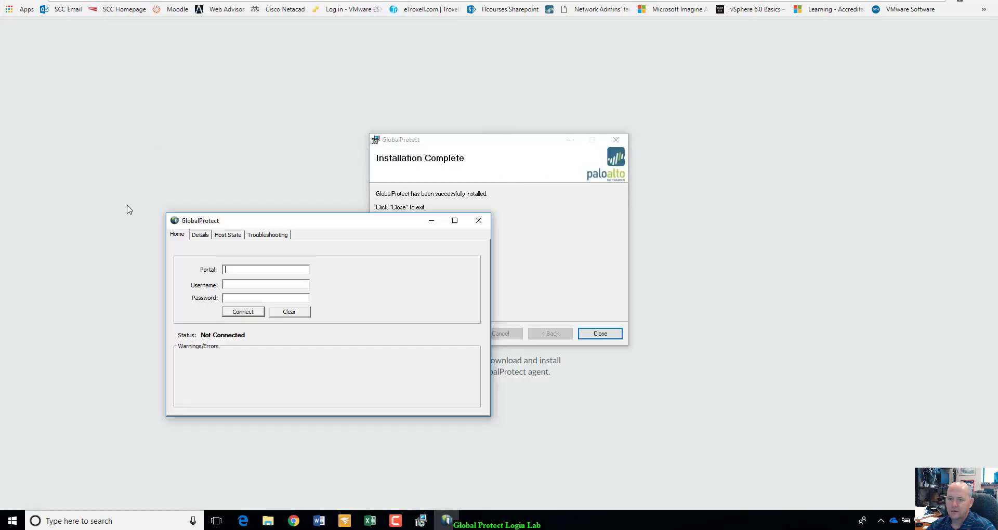
drag(129, 209, 0, 177)
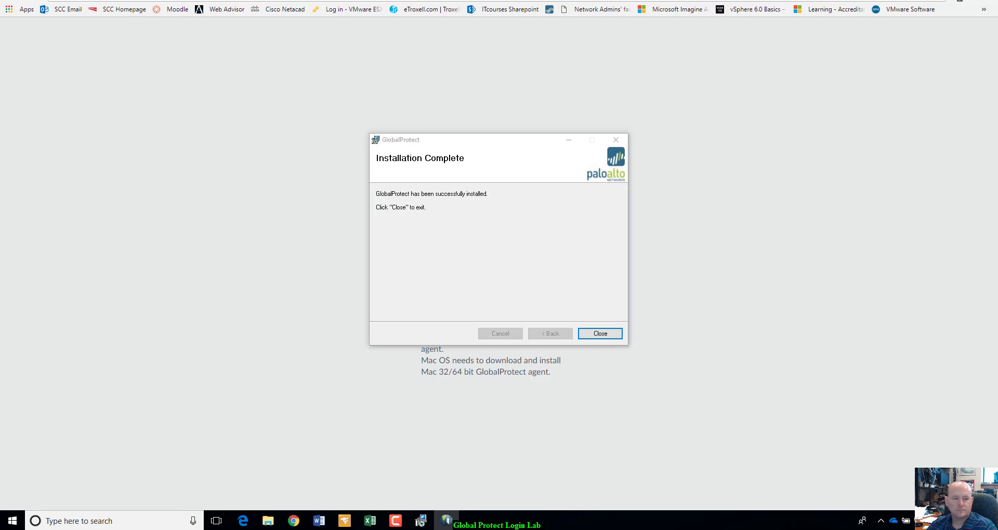
Close the installer and drag the GlobalProtect client window back to the upper right.
click(600, 334)
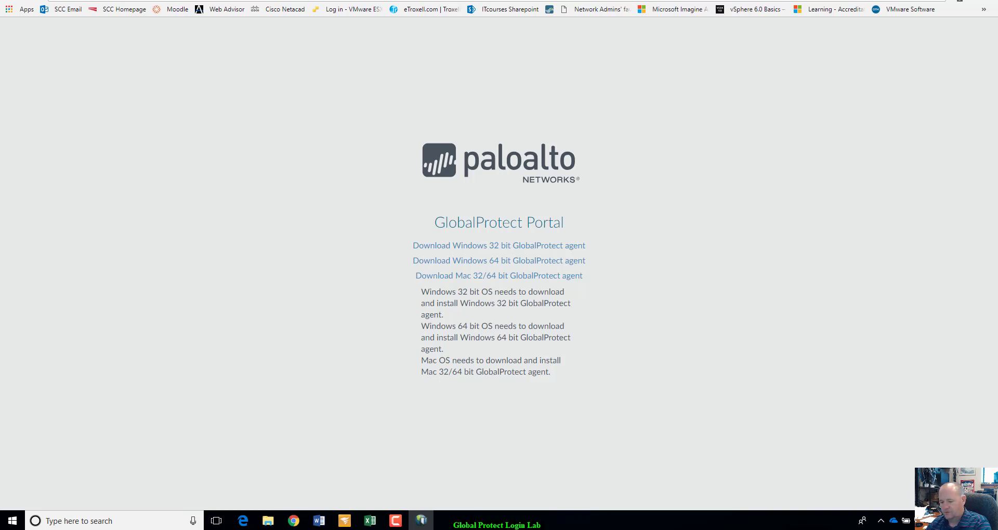
drag(844, 221, 850, 72)
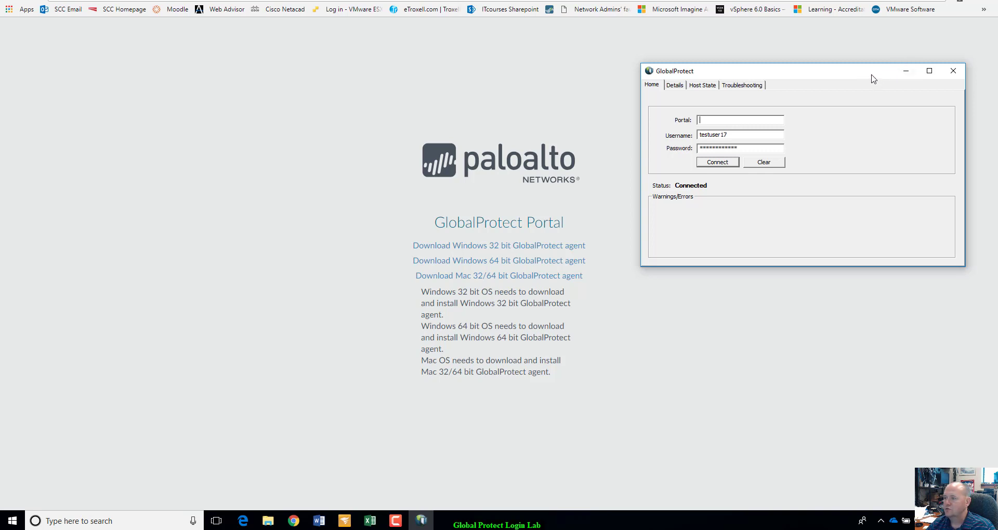
drag(872, 75, 0, 255)
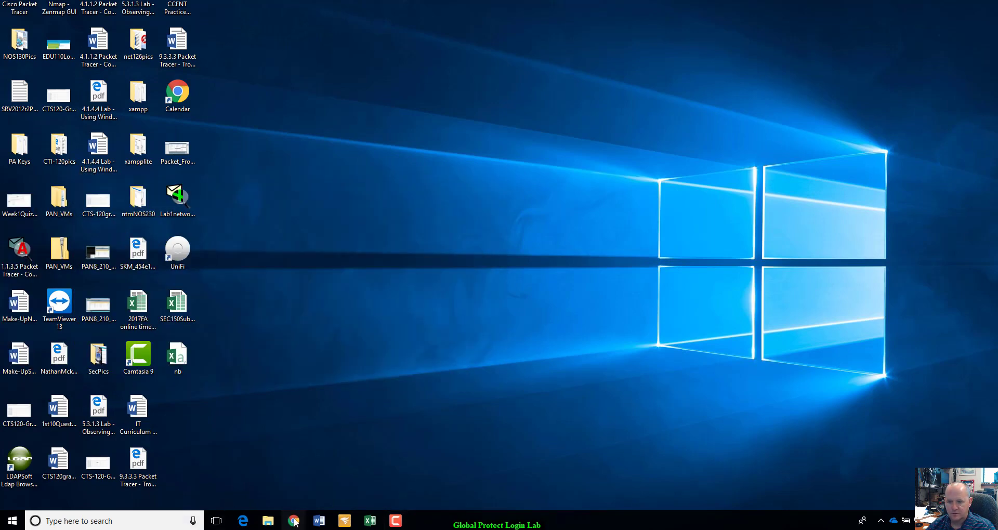
Launch VMware Workstation Pro by searching 'vmware' in Windows search.
mouse_move(294, 520)
mouse_move(304, 493)
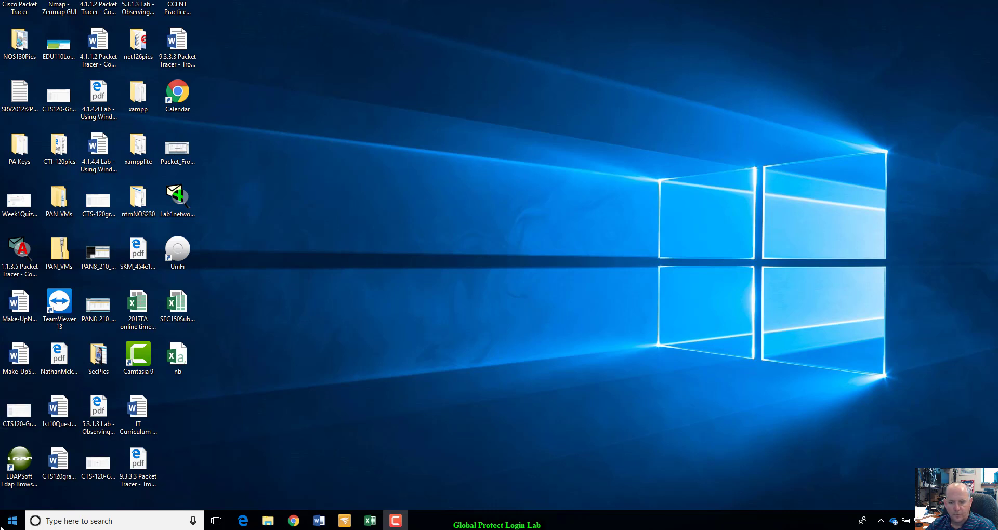
click(118, 525)
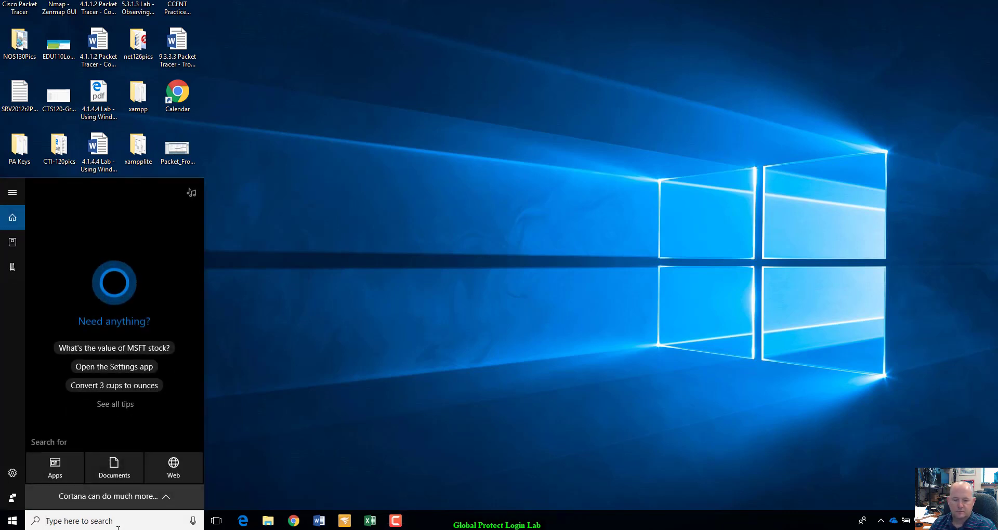
text(vmware)
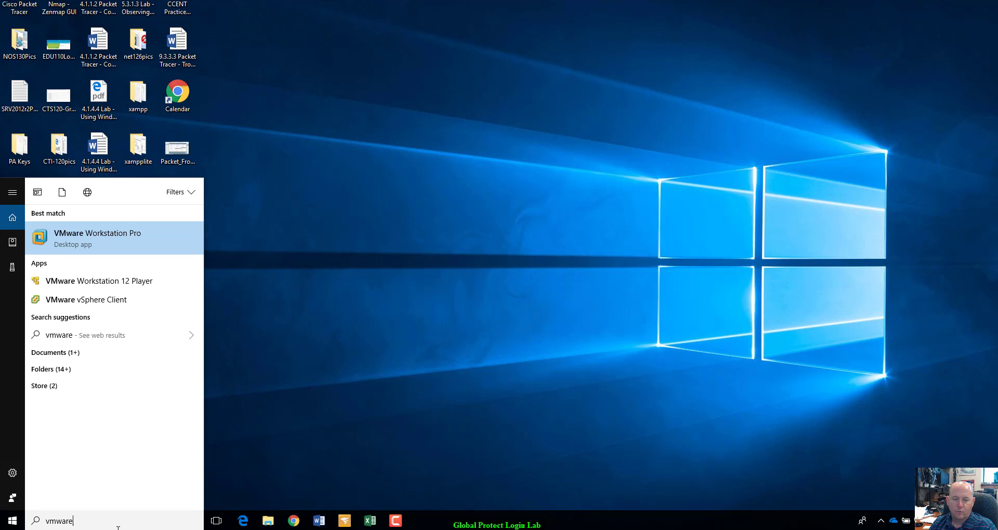
key(Return)
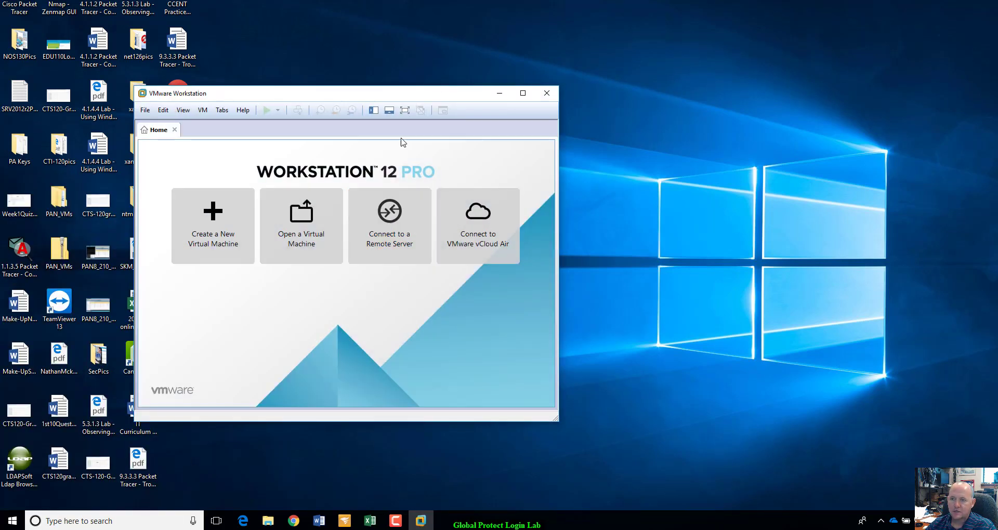
Connect to remote server 192.168.254.11, replacing the auto-filled user name with the lab account.
drag(364, 95, 540, 105)
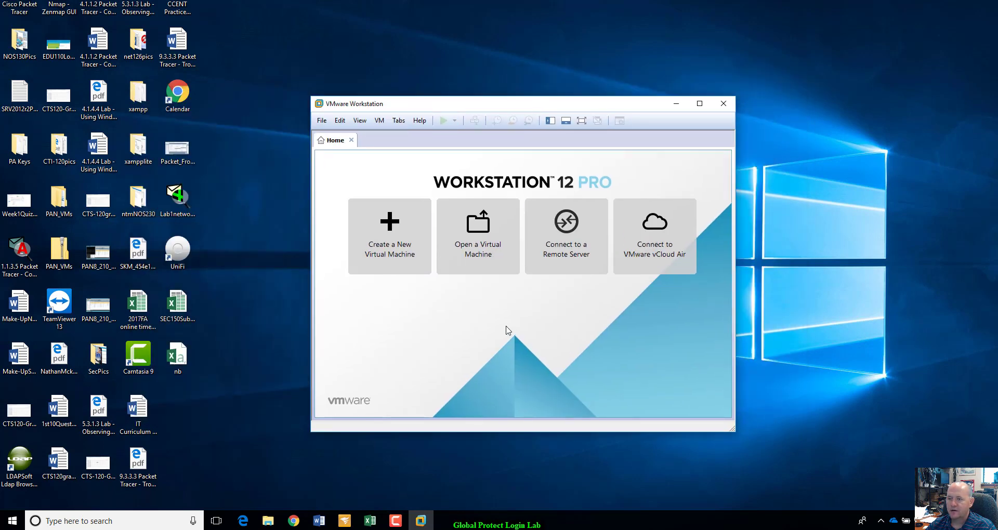
click(562, 250)
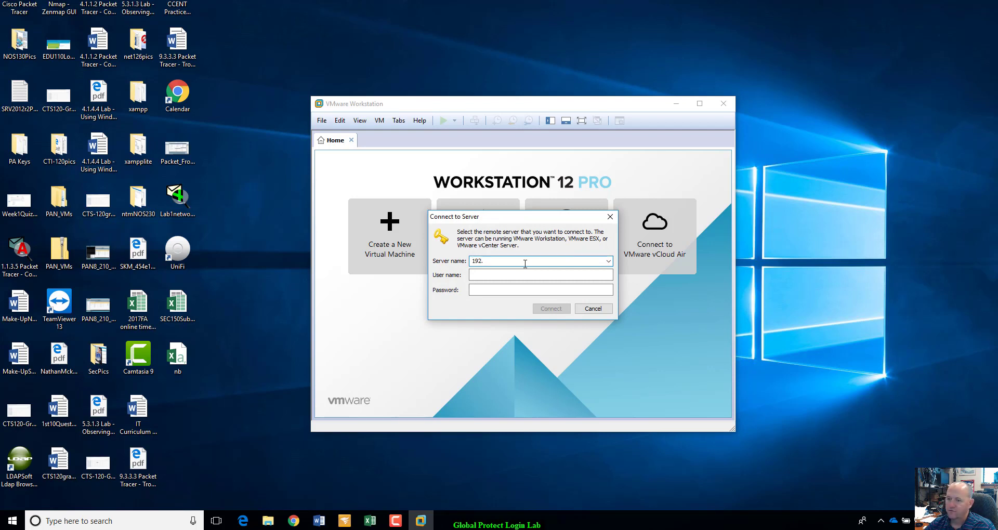
text(192.168.254.)
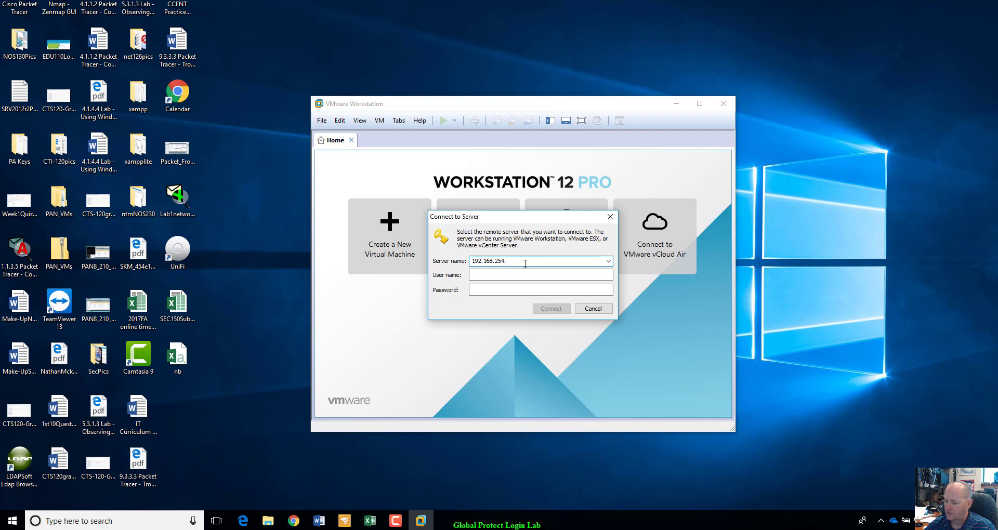
text(11)
key(Tab)
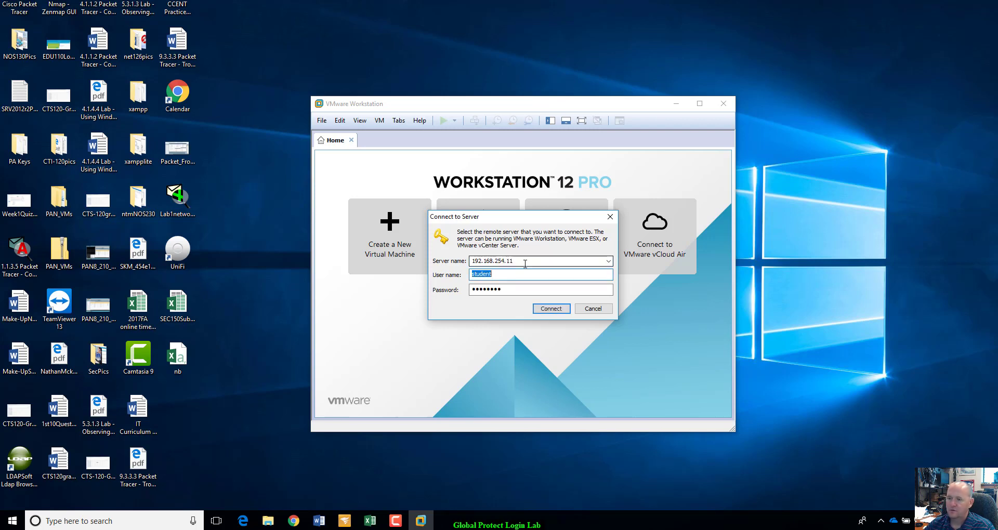
key(BackSpace)
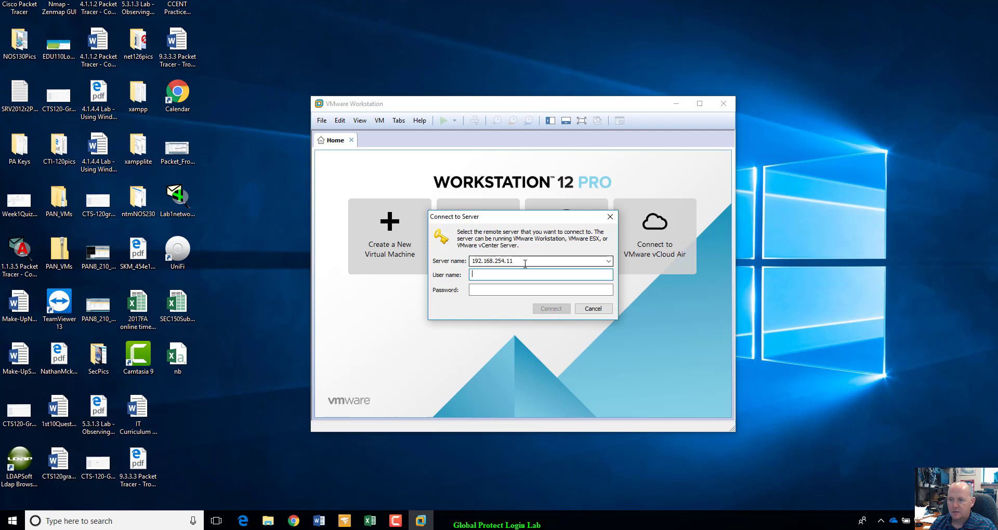
text(student)
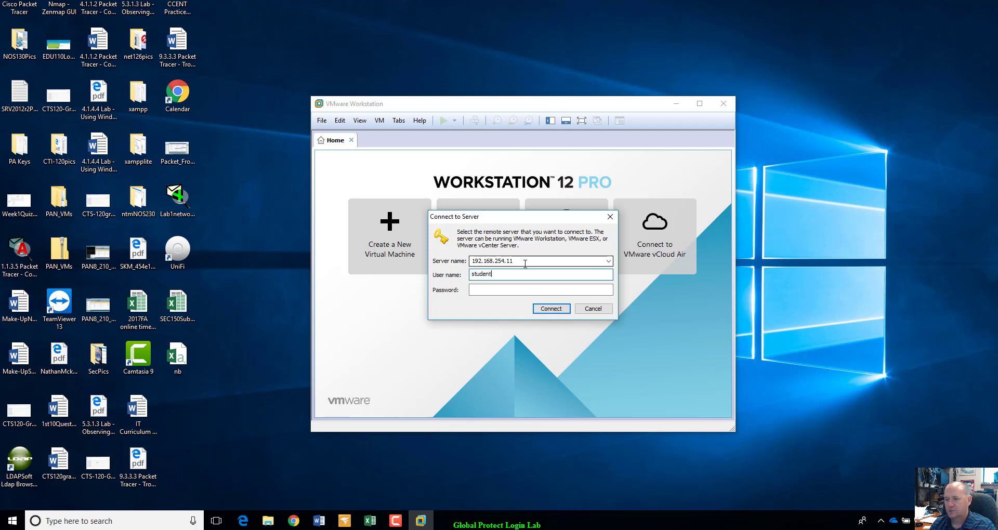
key(Tab)
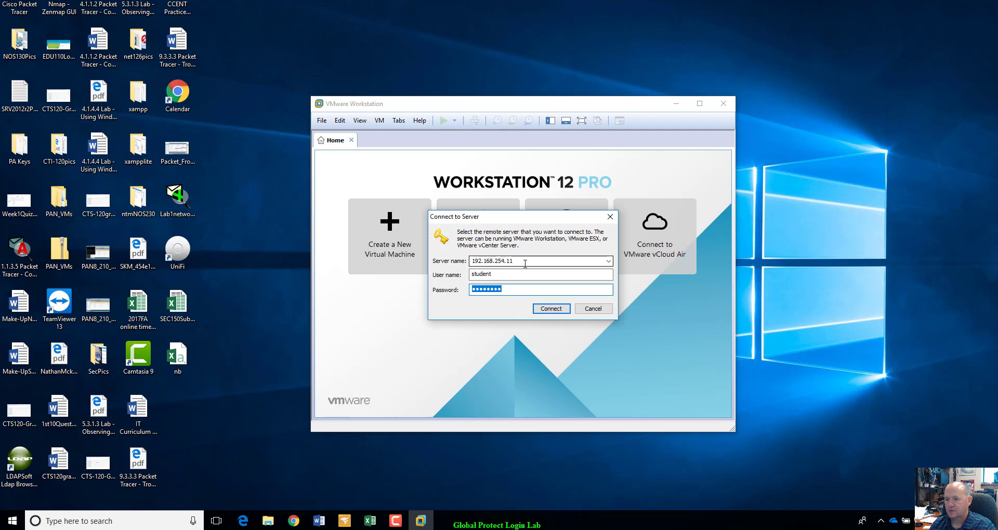
click(560, 310)
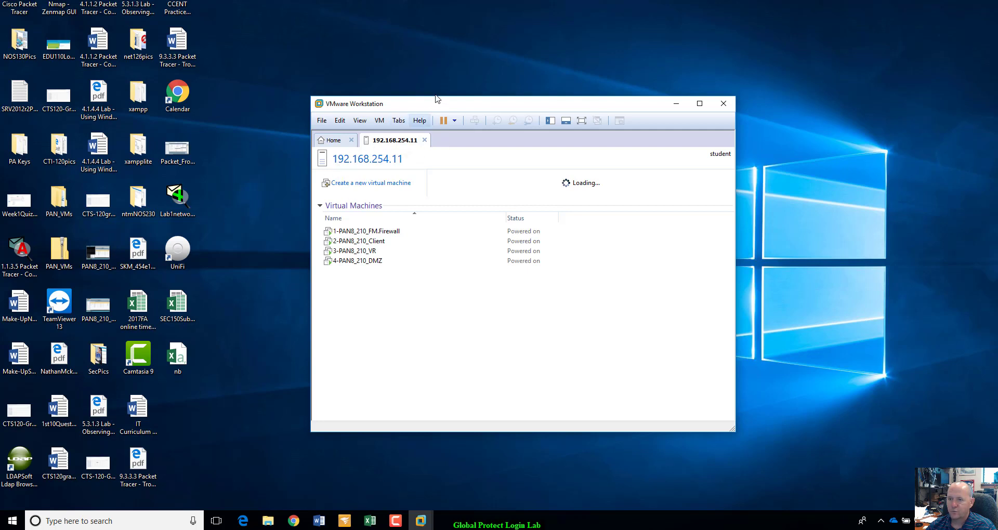
Open 1-PAN8_210_FM.Firewall and 2-PAN8_210_Client from the 192.168.254.11 VM list into tabs.
drag(452, 102, 496, 72)
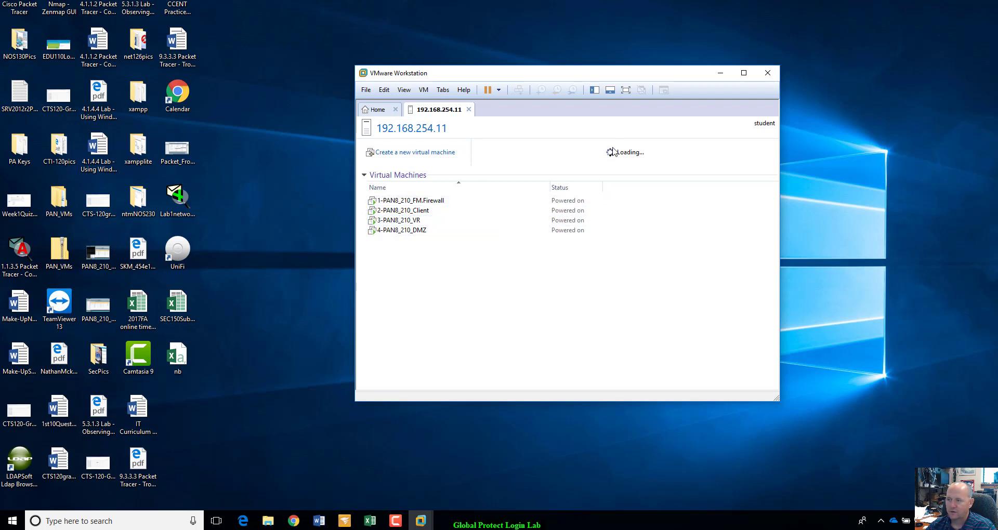
drag(632, 73, 701, 56)
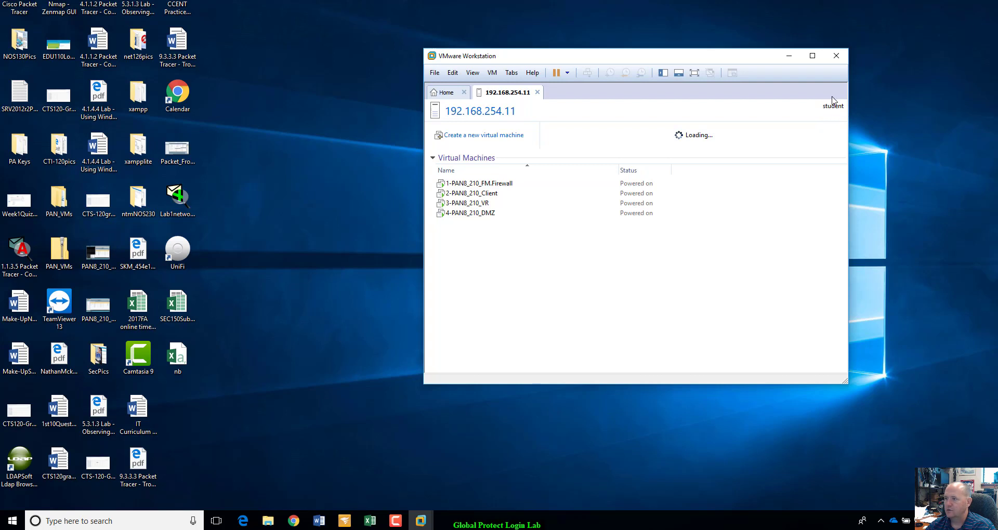
drag(739, 58, 738, 73)
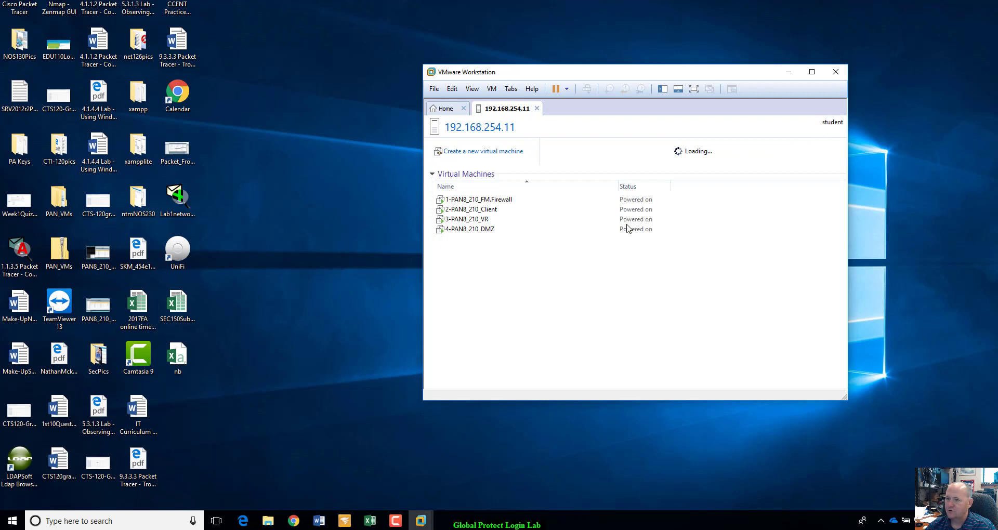
click(483, 202)
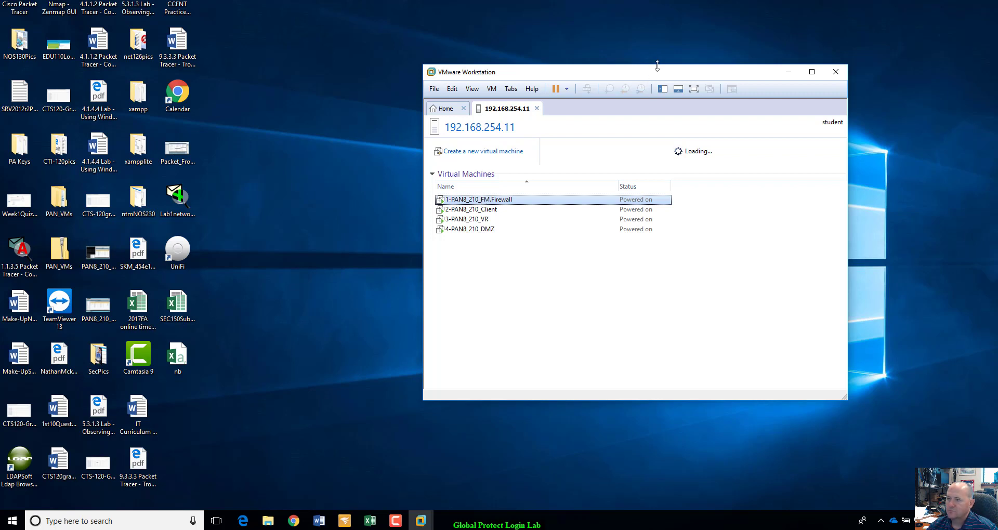
click(492, 210)
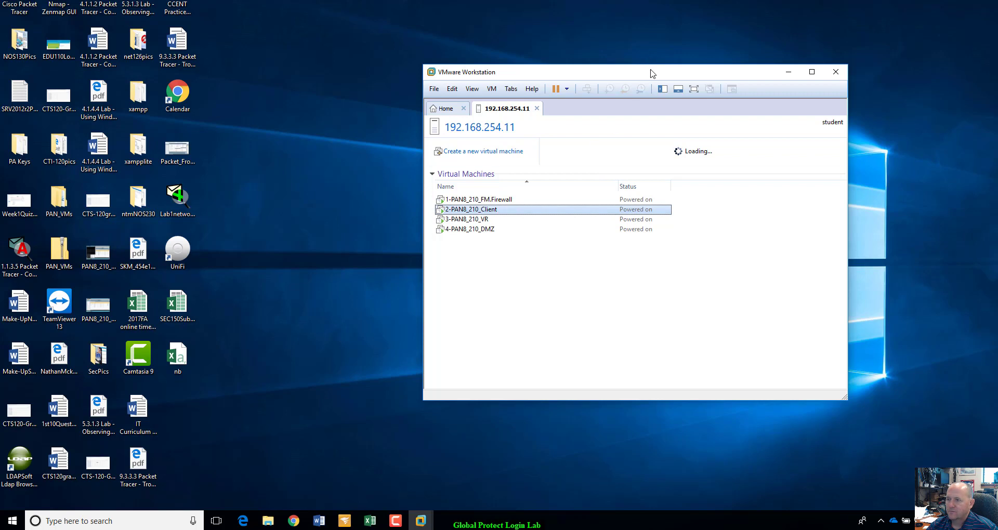
drag(651, 73, 658, 61)
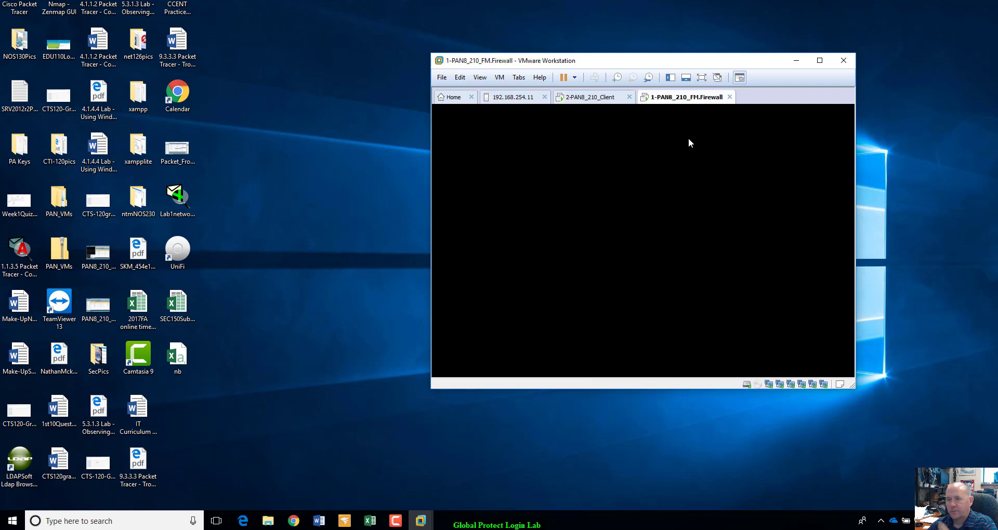
Open the 3-PAN8_210_VR and 4-PAN8_210_DMZ tabs, then return to the 192.168.254.11 VM list.
click(515, 102)
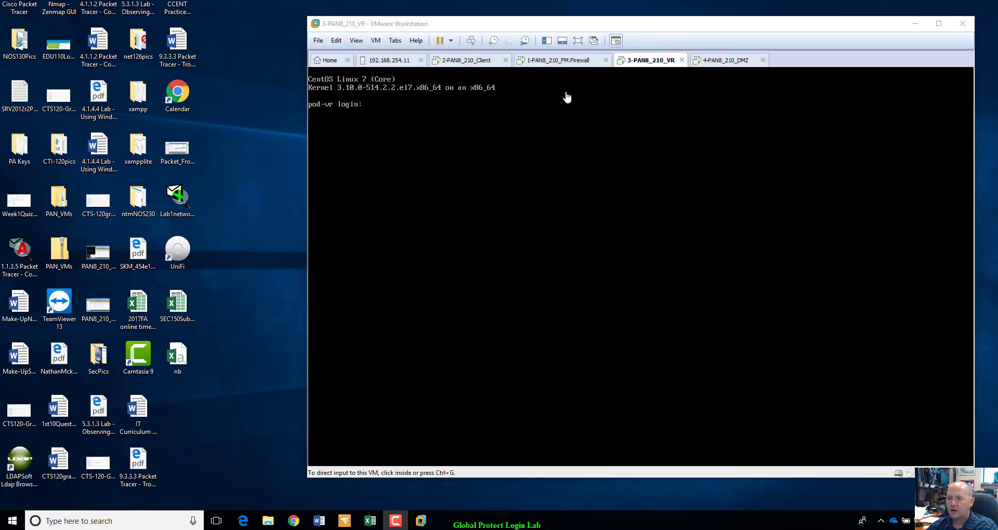
click(399, 61)
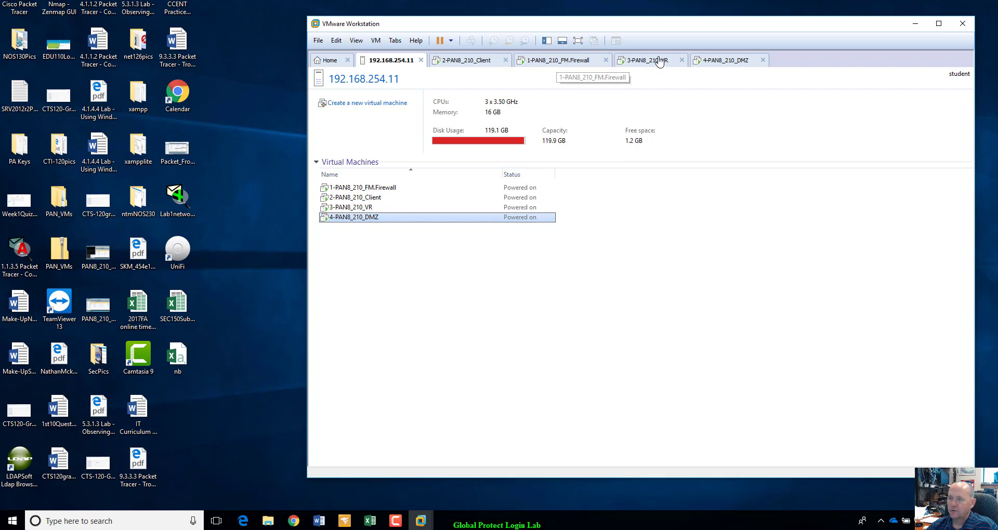
Switch to the 2-PAN8_210_Client console, enlarge the window and launch PuTTY.
click(472, 61)
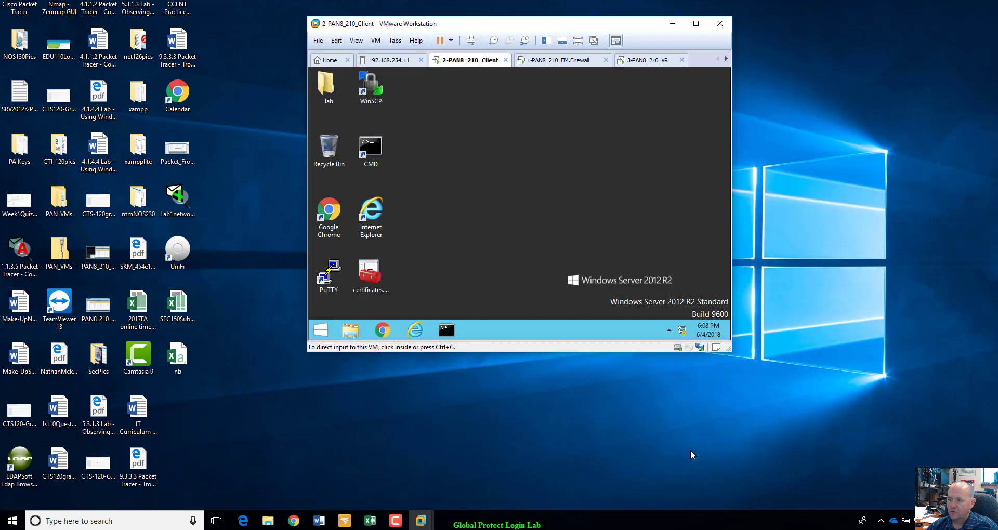
drag(731, 349, 880, 435)
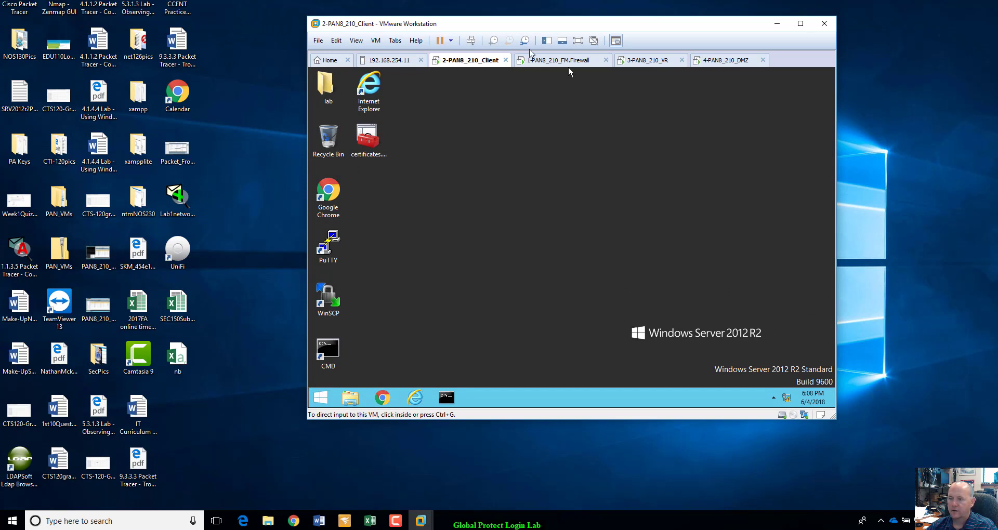
click(320, 399)
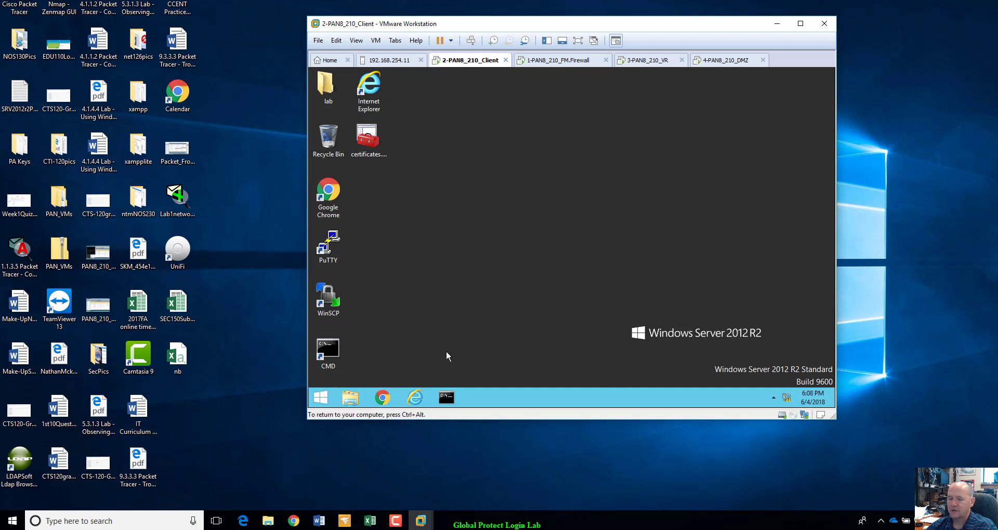
click(326, 400)
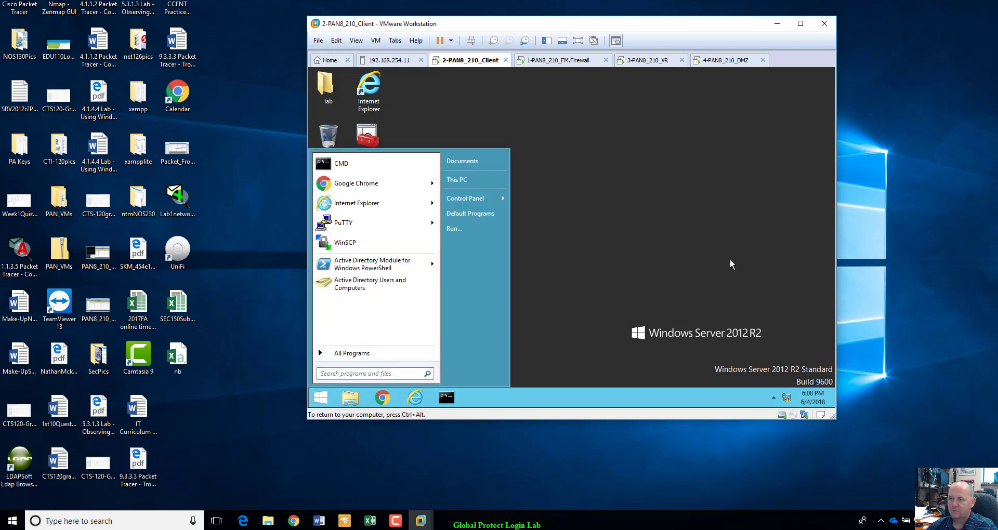
click(717, 260)
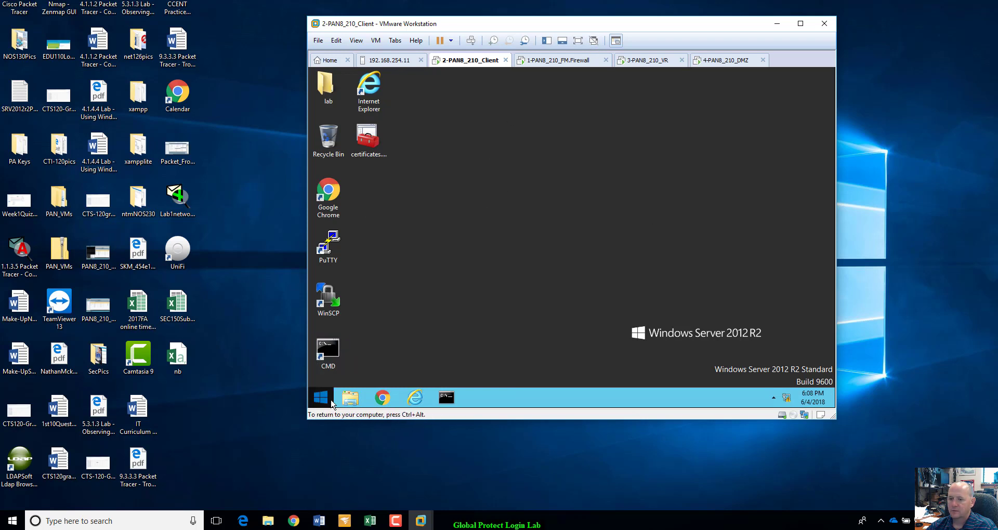
double_click(334, 243)
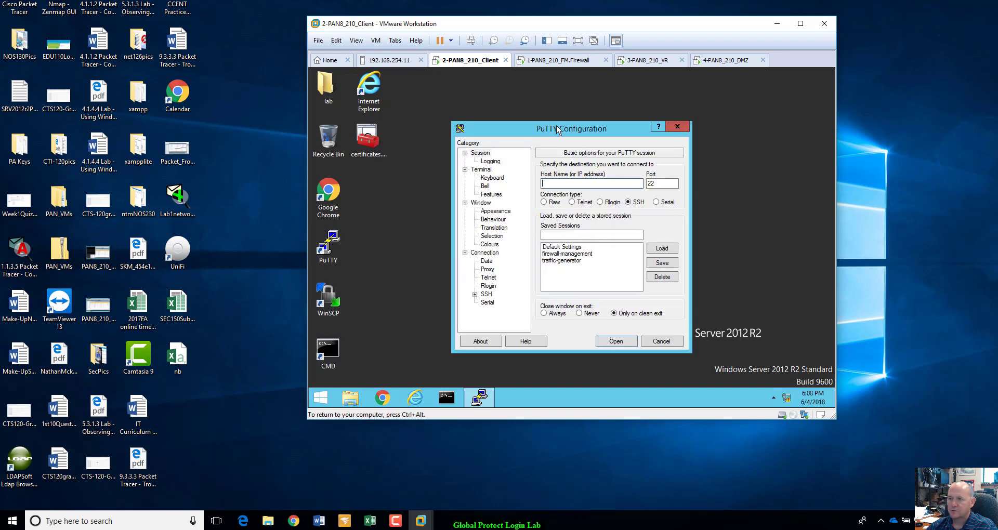
Load the firewall-management session and log in as admin to 192.168.1.254's CLI.
click(567, 254)
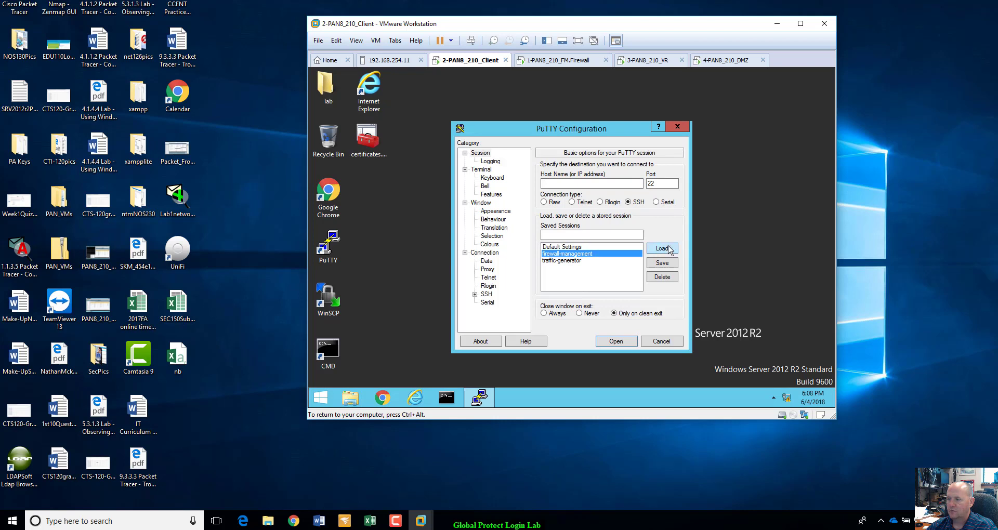
click(661, 249)
click(616, 341)
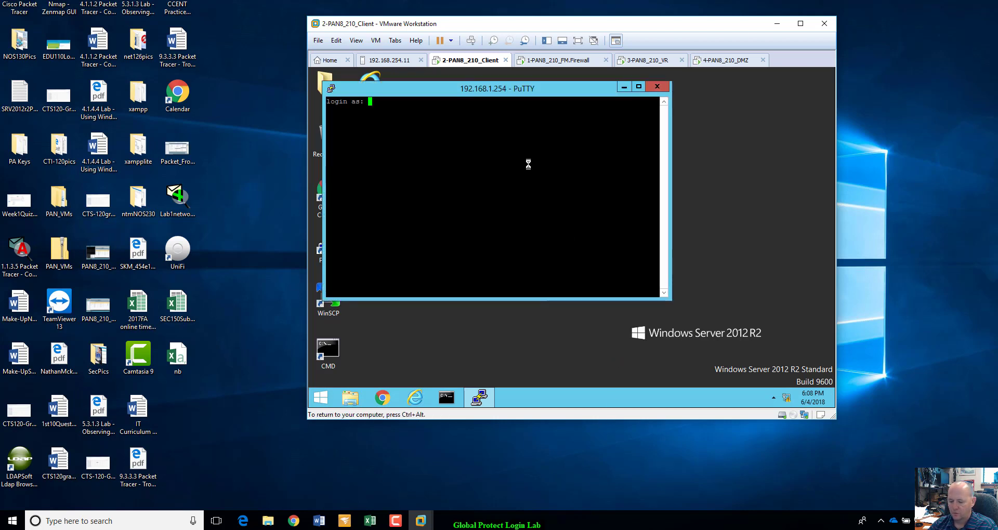
text(admin)
key(Return)
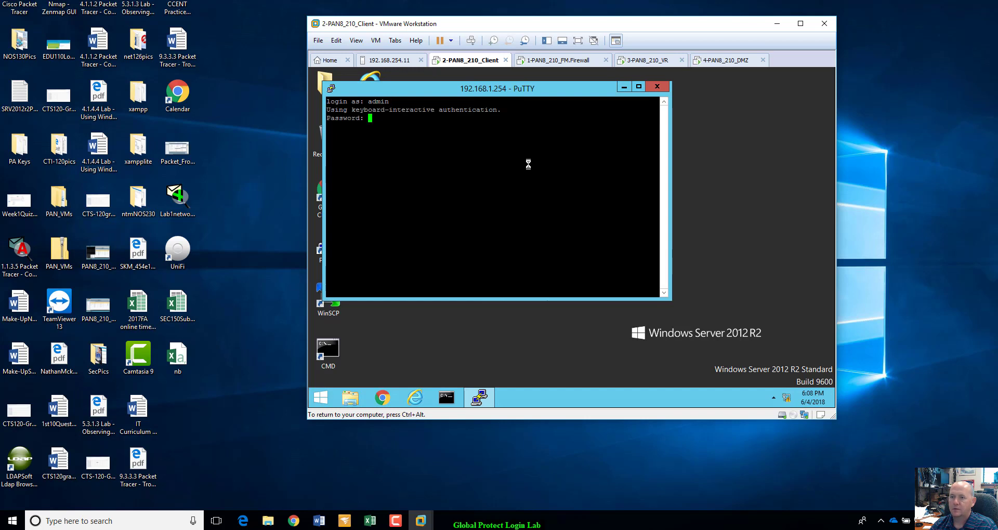
key(Return)
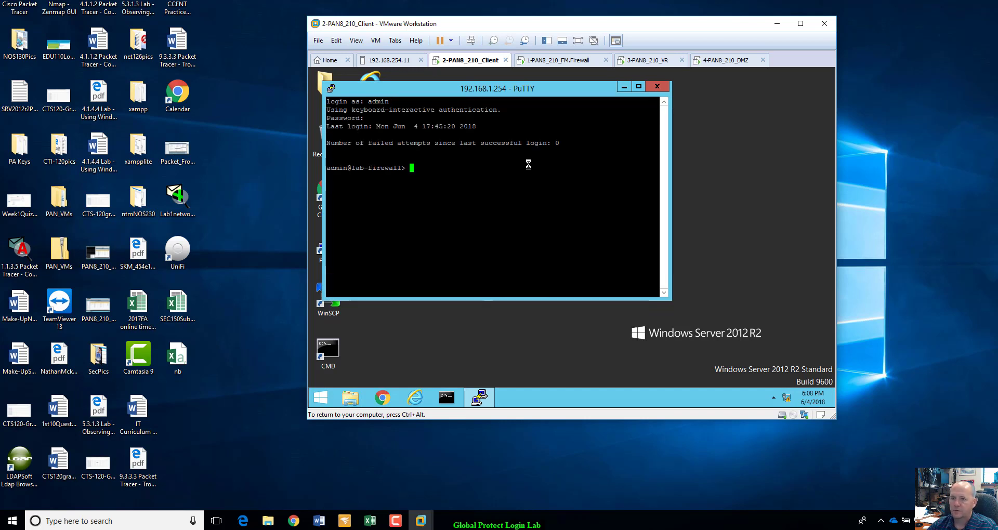
key(Return)
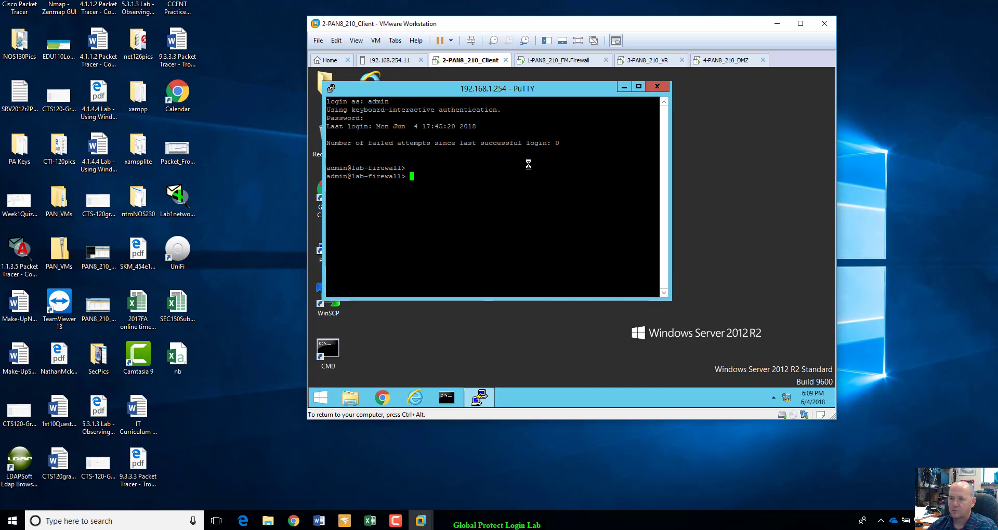
Close the PuTTY session and confirm the close with OK.
click(657, 87)
click(582, 268)
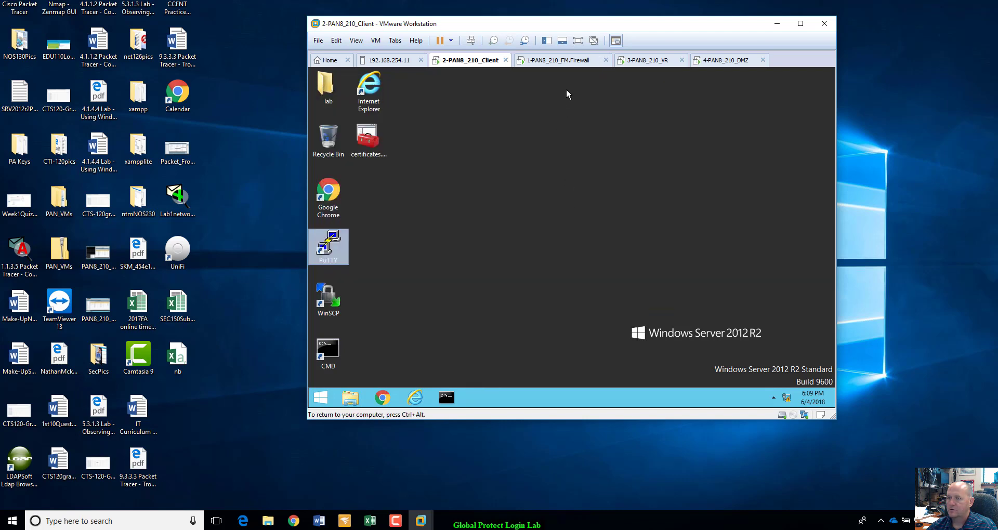
click(571, 61)
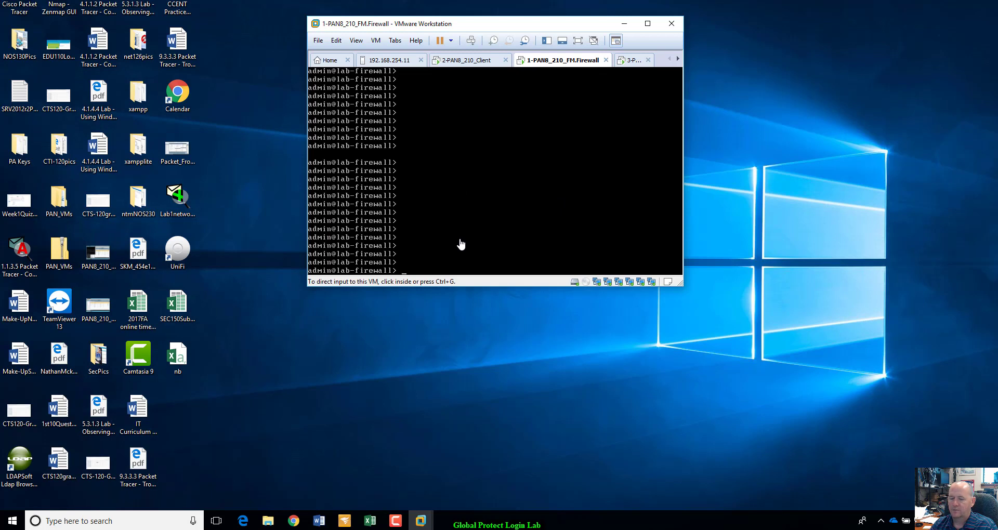
Log out of the firewall console with exit and log back in as admin.
click(408, 266)
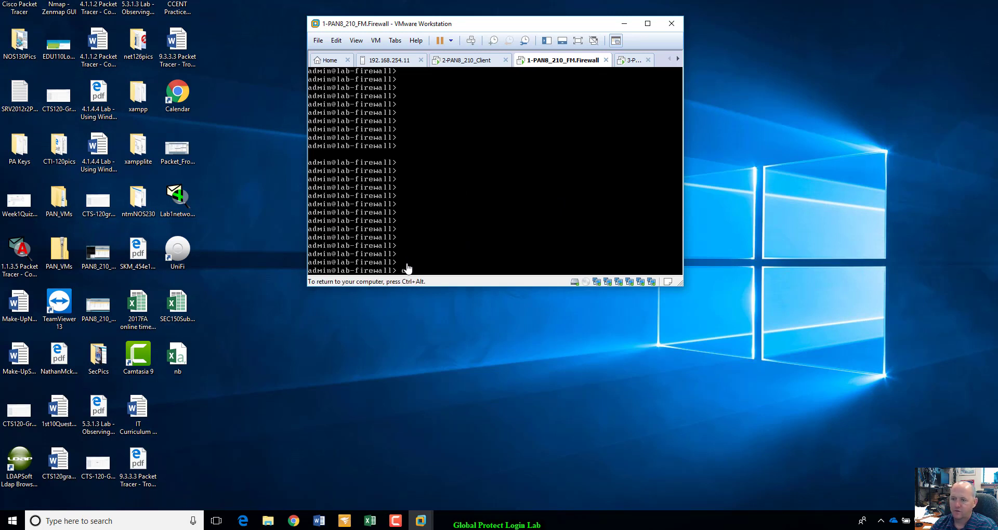
text(exit)
key(Return)
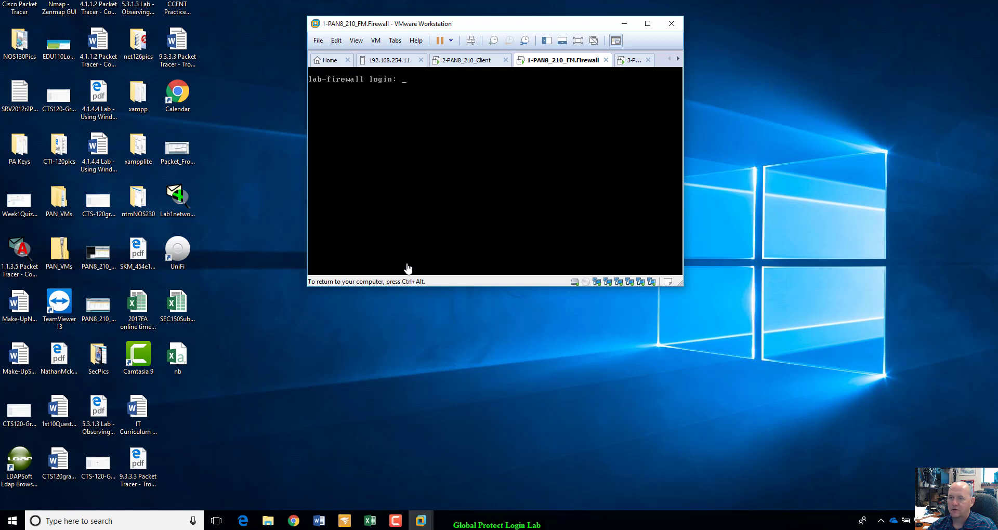
text(admin)
key(Return)
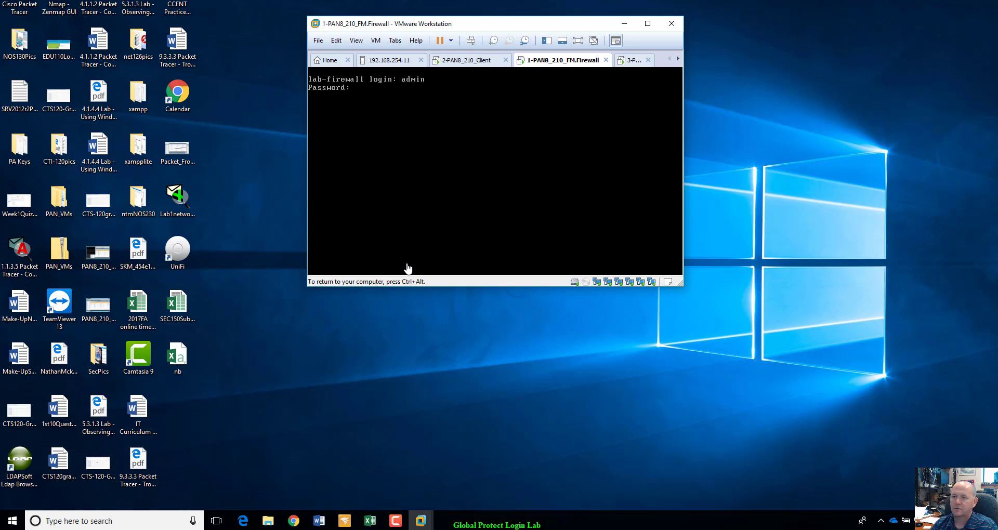
key(Return)
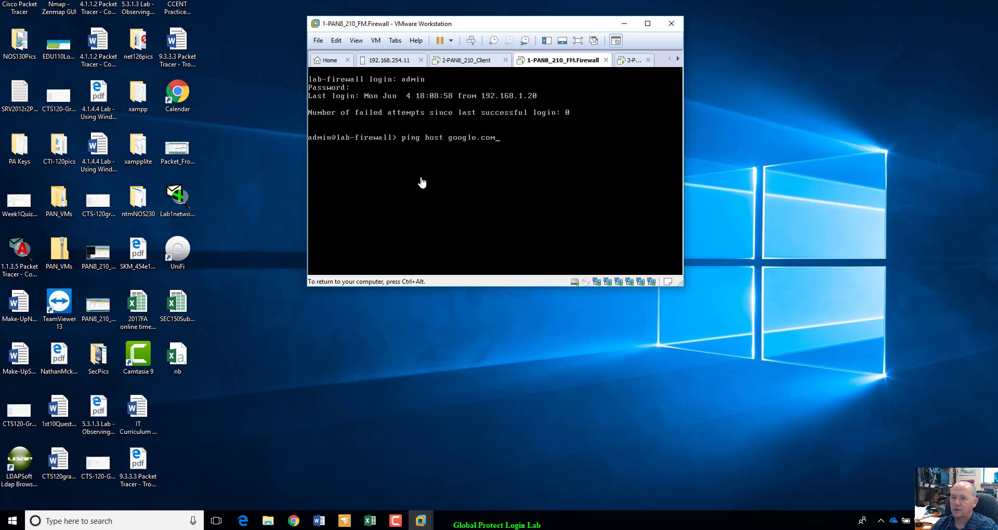
Ping google.com from the firewall until 0% packet loss shows, then bring up the 3-PAN8_210_VR console.
key(Return)
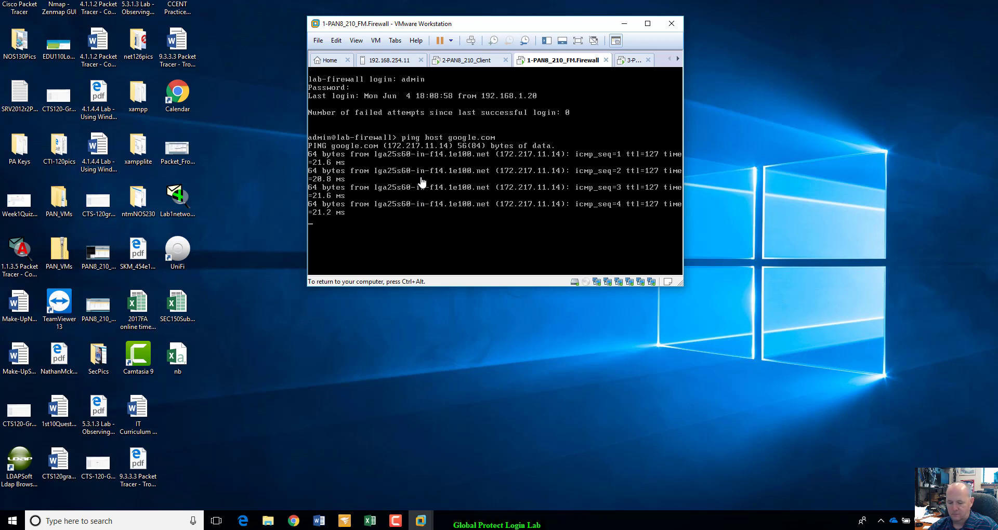
key(ctrl+c)
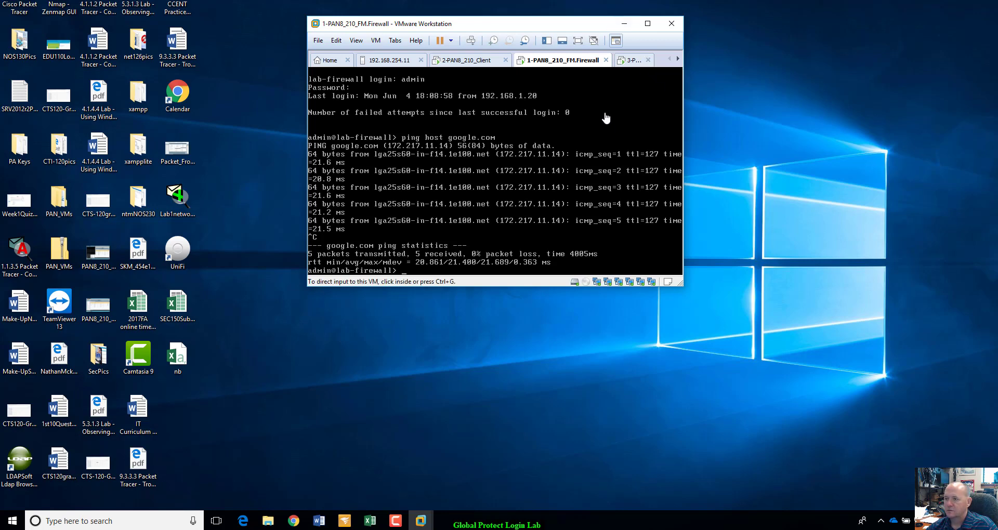
click(634, 60)
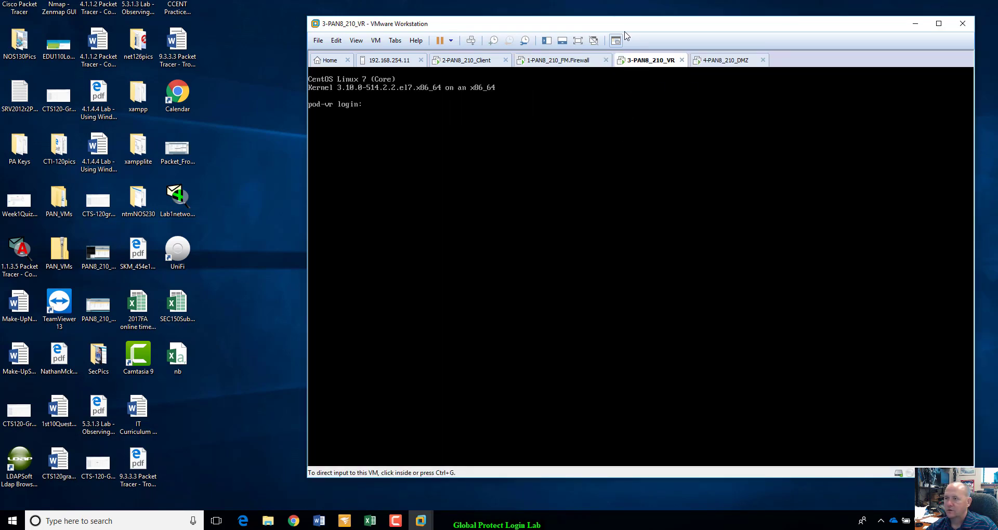
click(382, 114)
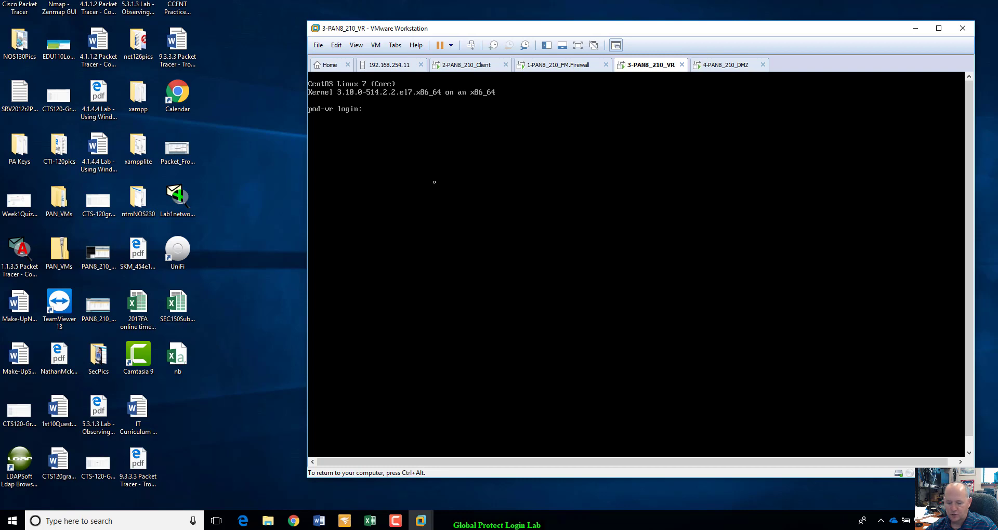
key(ctrl+alt)
click(583, 66)
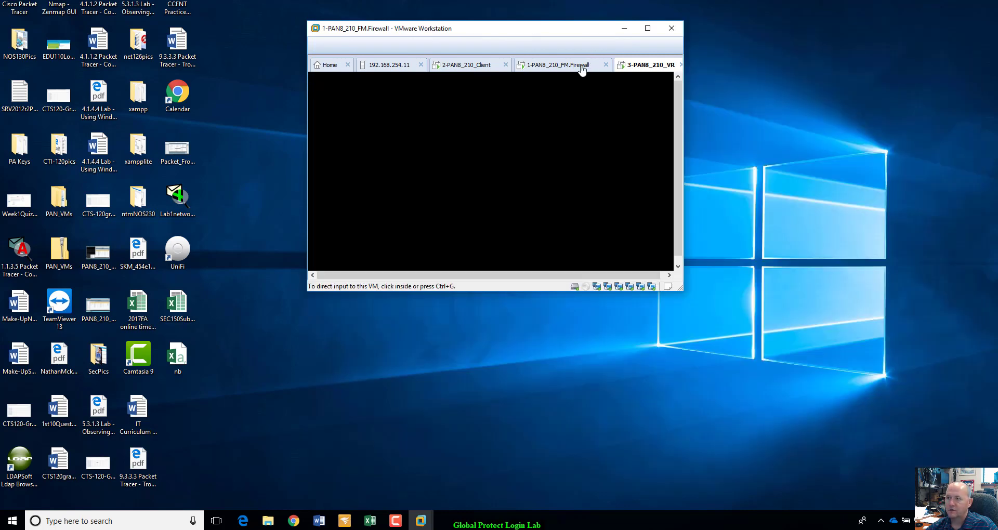
click(497, 212)
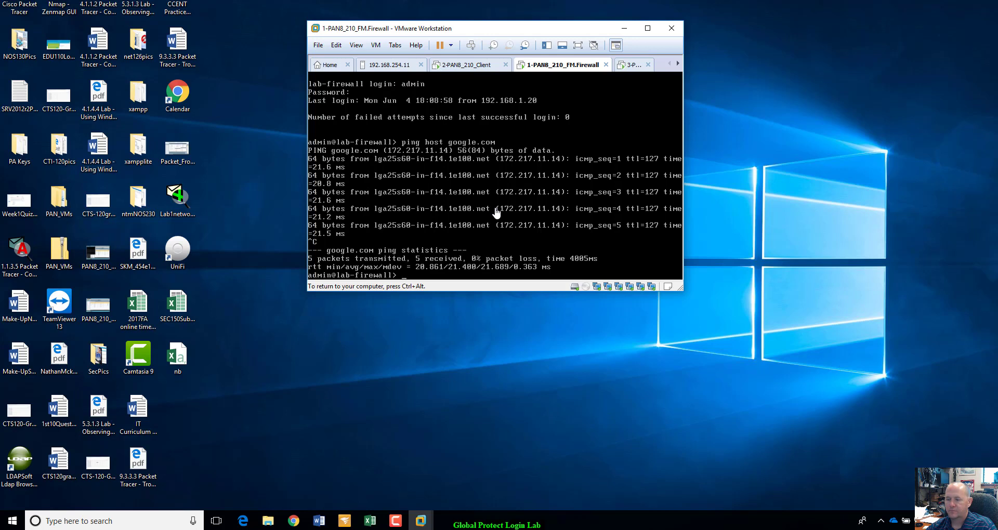
key(ctrl+alt)
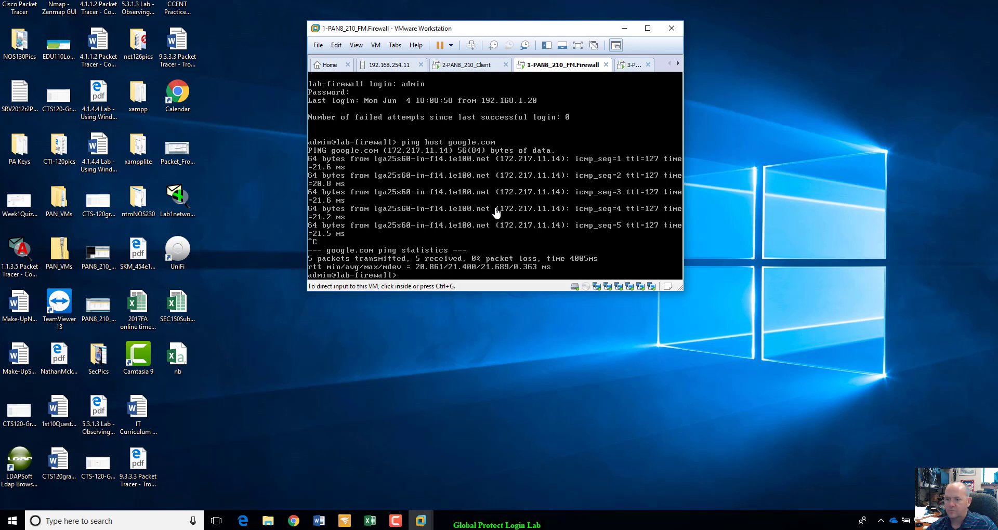
click(496, 209)
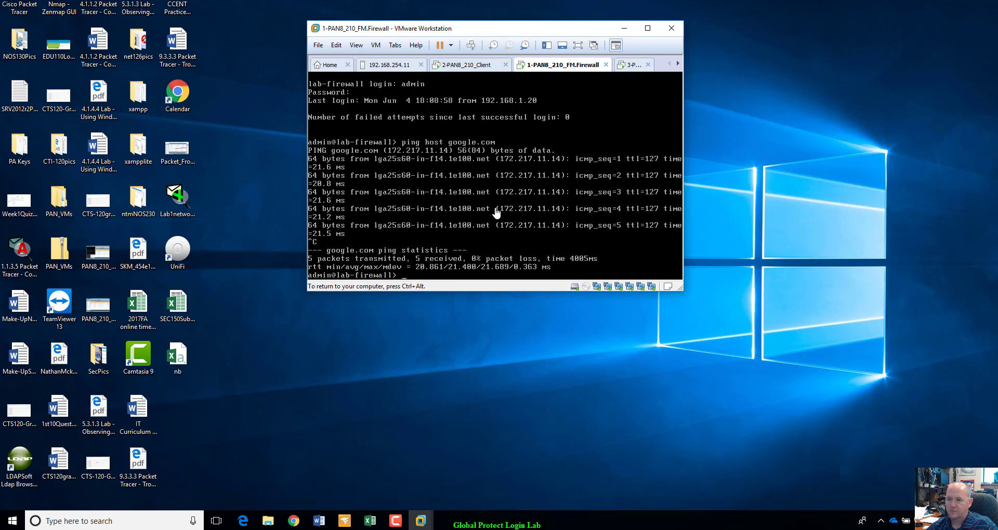
key(Return)
text(fdadf)
key(Return)
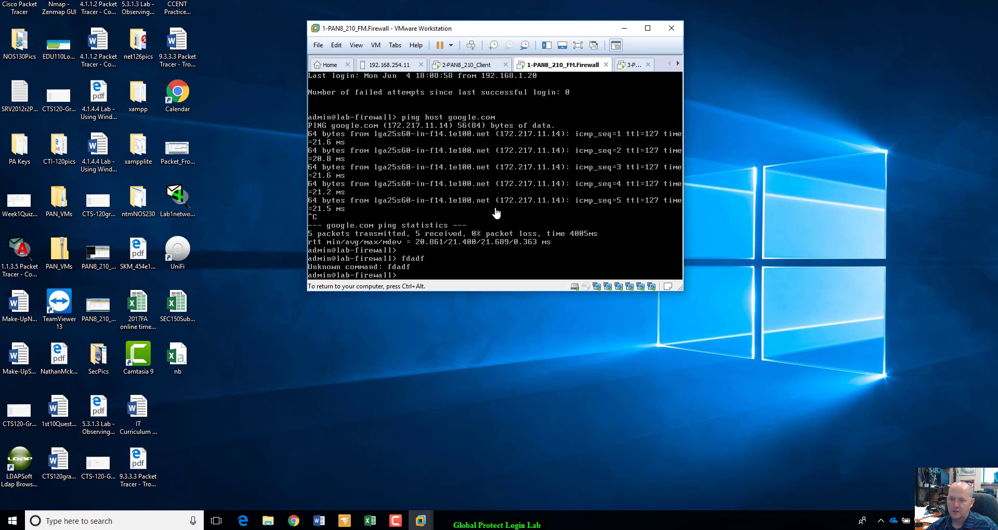
key(ctrl+alt)
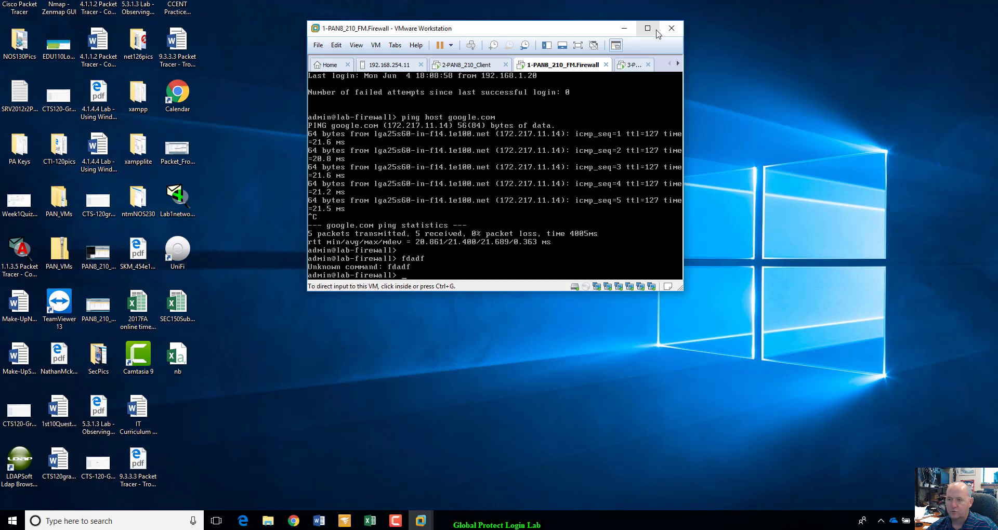
click(621, 65)
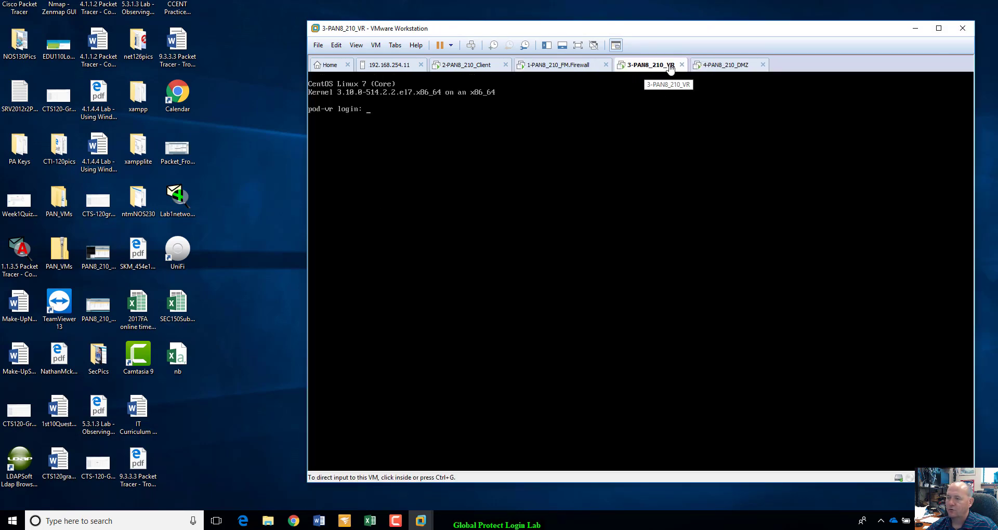
click(371, 115)
key(ctrl+alt)
click(408, 126)
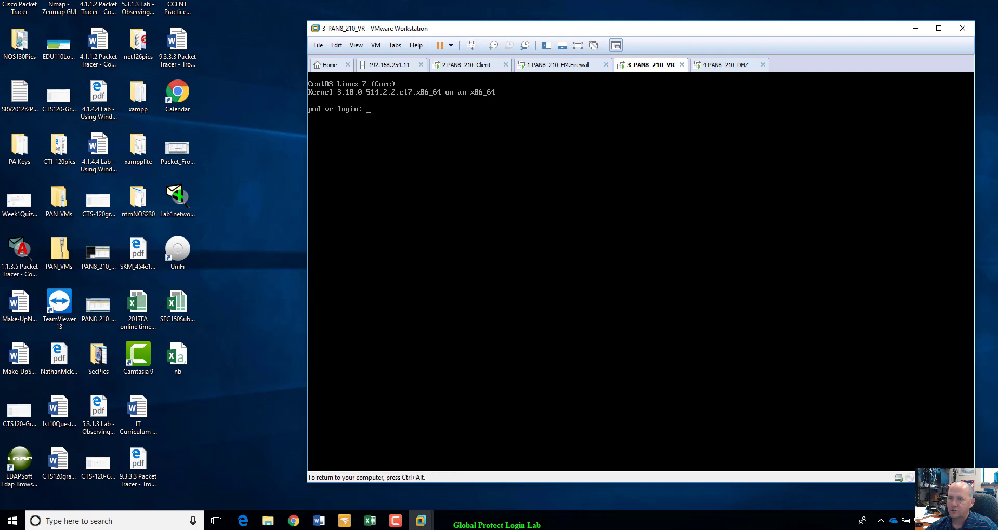
key(ctrl+alt)
click(725, 65)
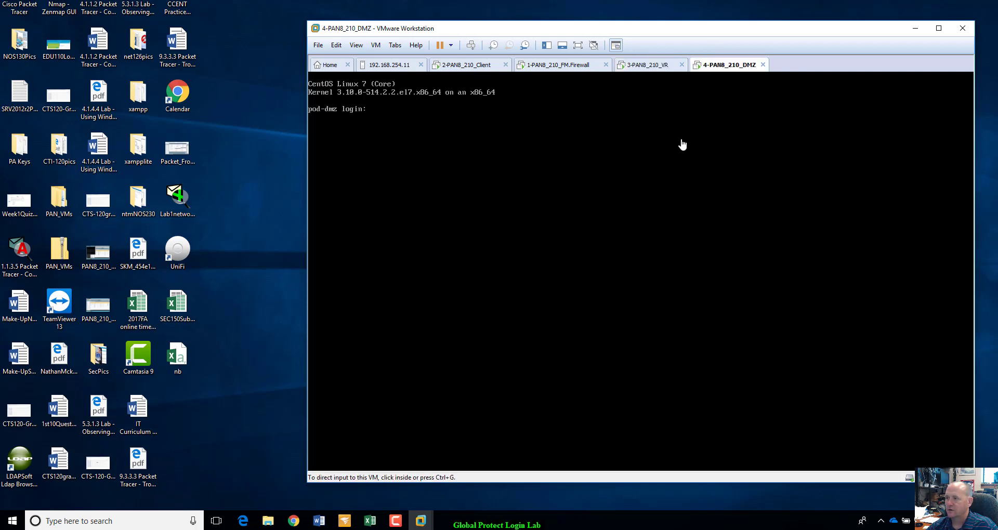
click(415, 100)
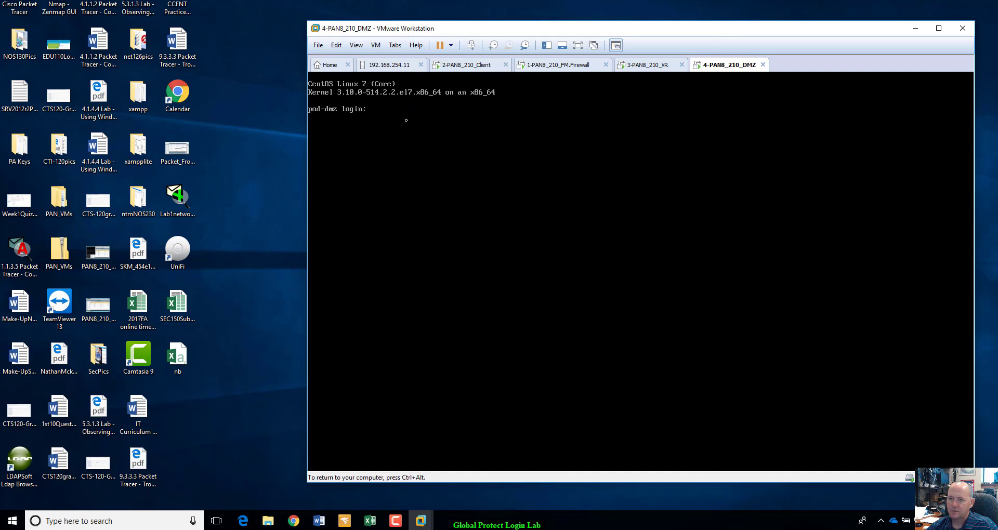
key(ctrl+alt)
click(646, 65)
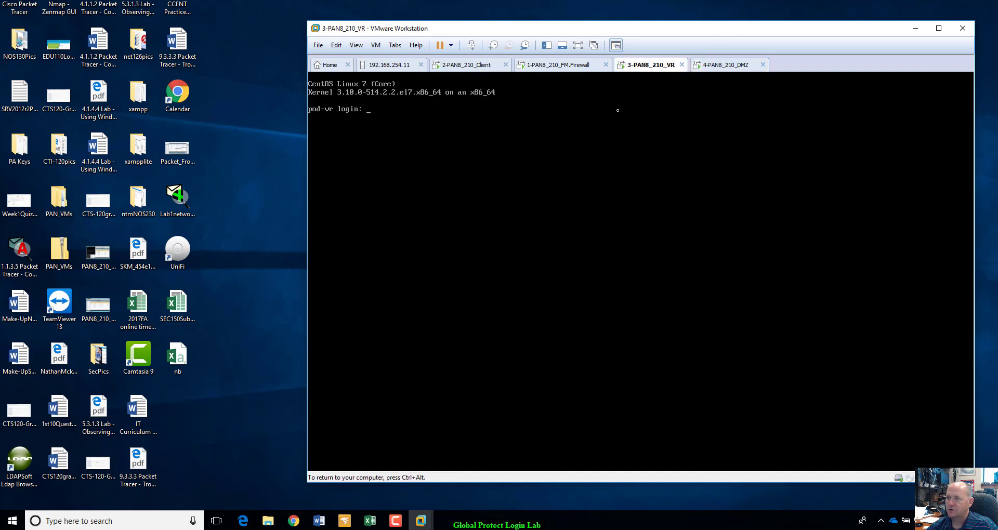
Switch to the 2-PAN8_210_Client machine and launch Google Chrome there.
key(ctrl+alt)
click(587, 65)
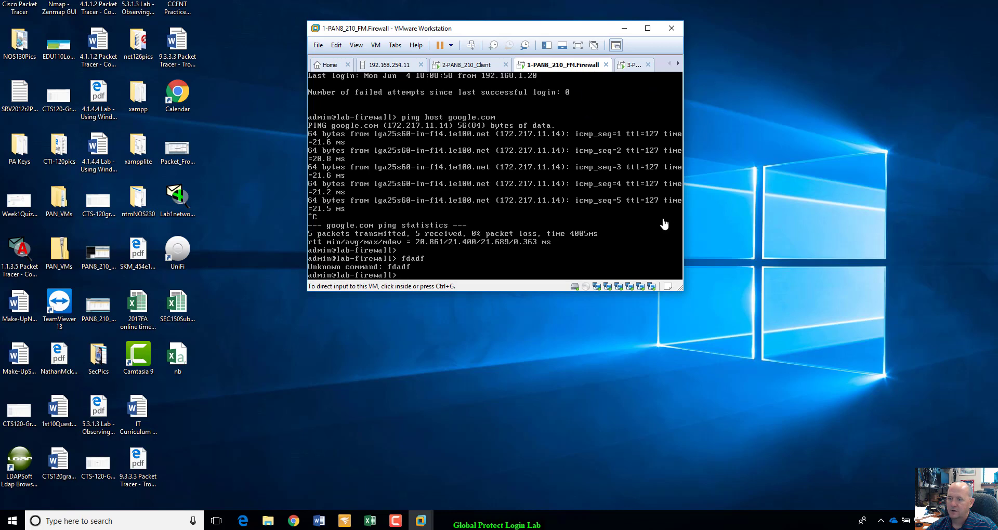
click(478, 66)
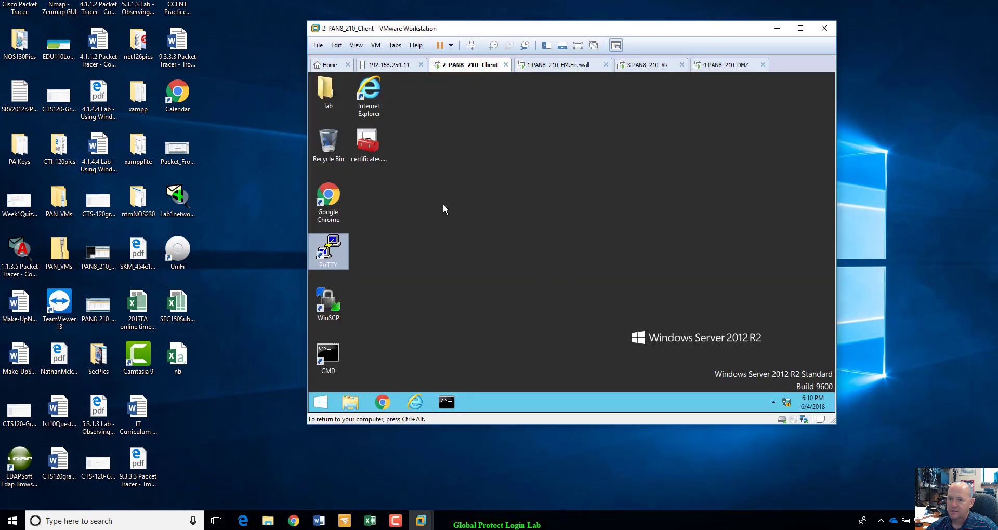
click(434, 225)
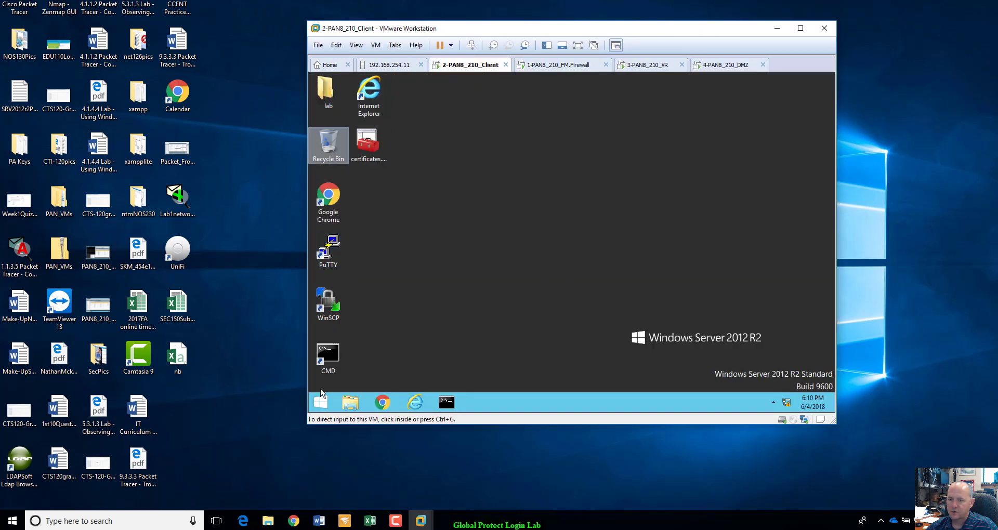
double_click(337, 206)
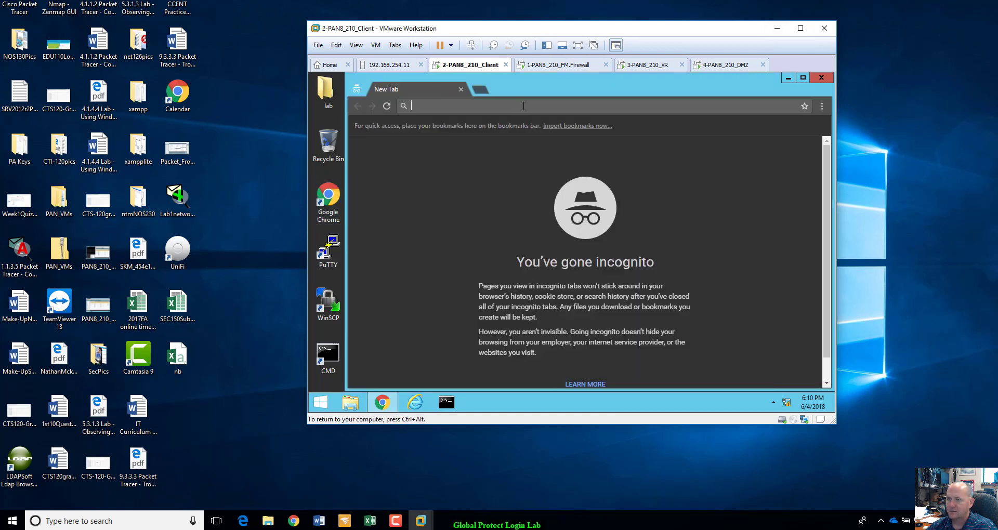
Load 192.168.1.2 in the client's Chrome, then return to the firewall console.
click(523, 105)
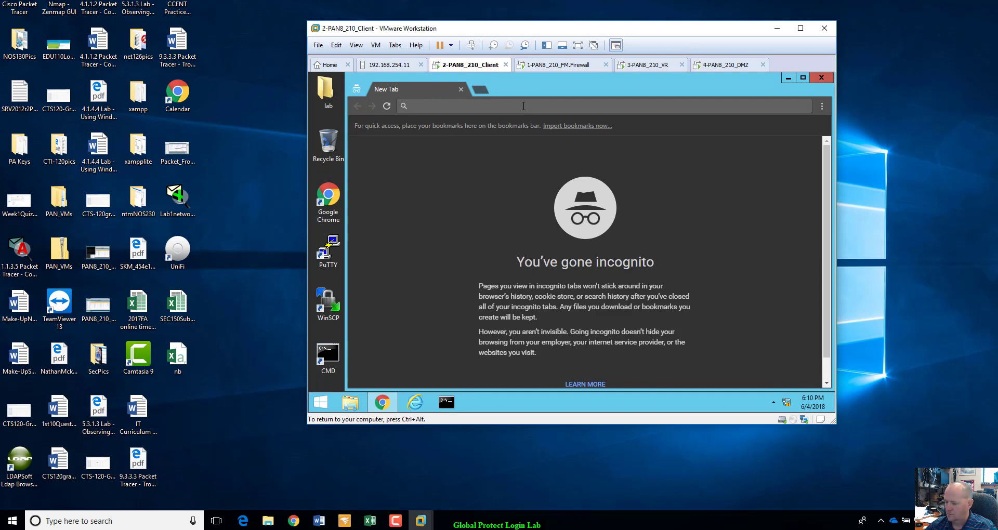
text(192.168.)
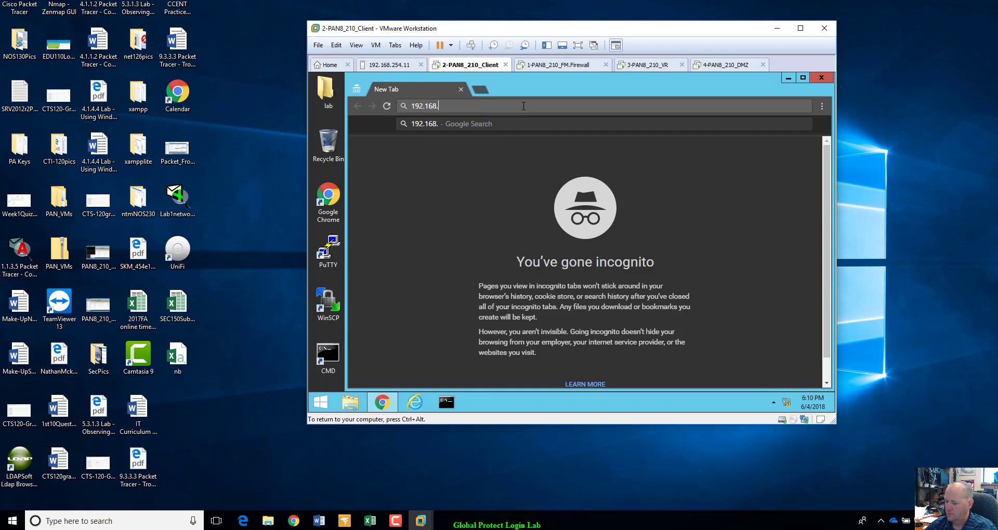
text(254.)
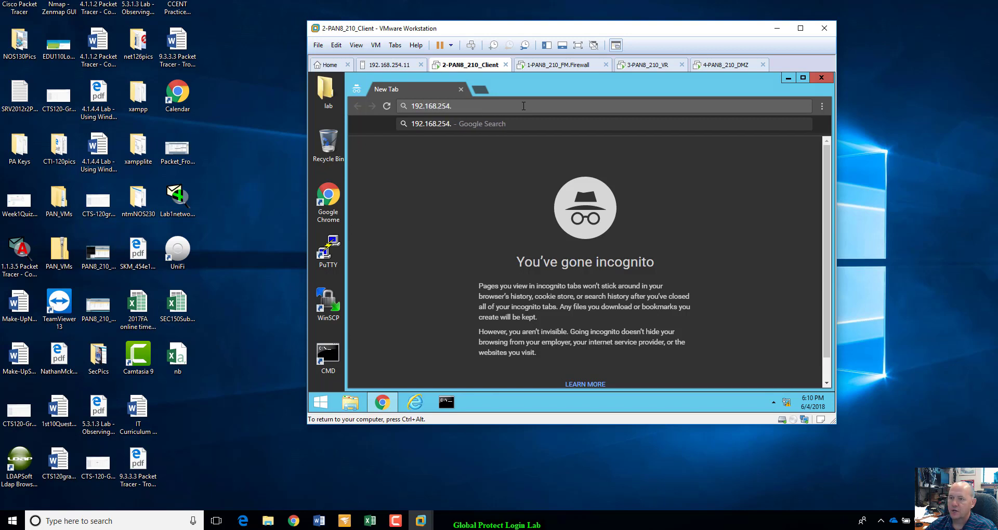
key(BackSpace)
key(BackSpace)
key(BackSpace)
key(BackSpace)
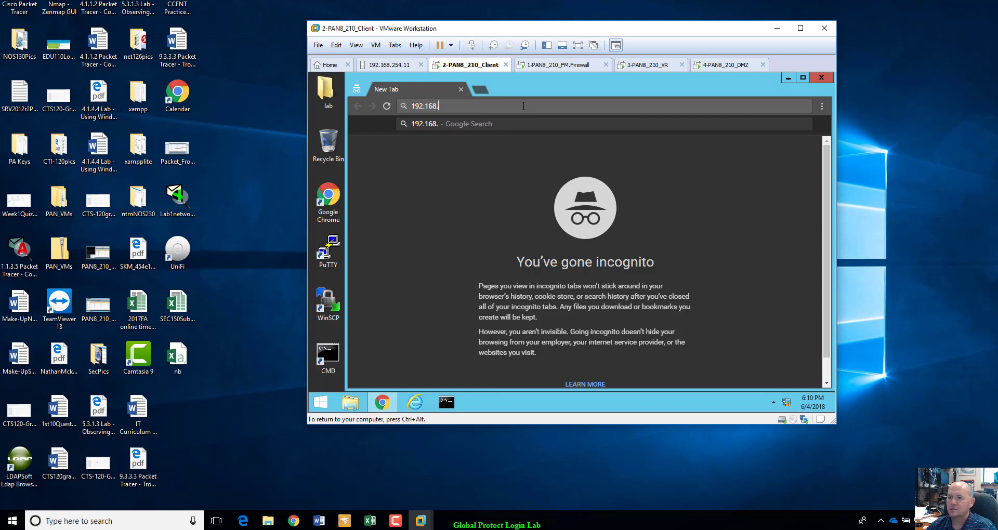
text(1.2)
key(Return)
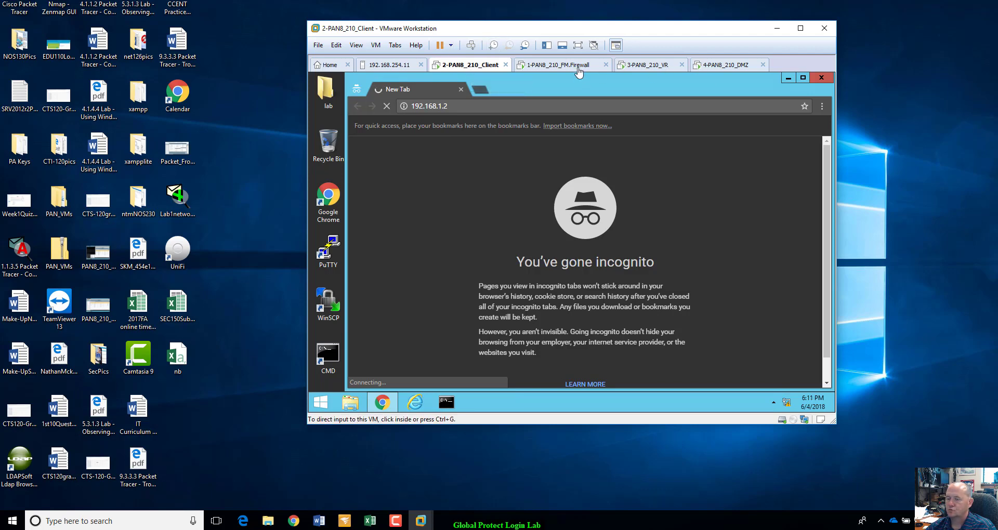
click(579, 72)
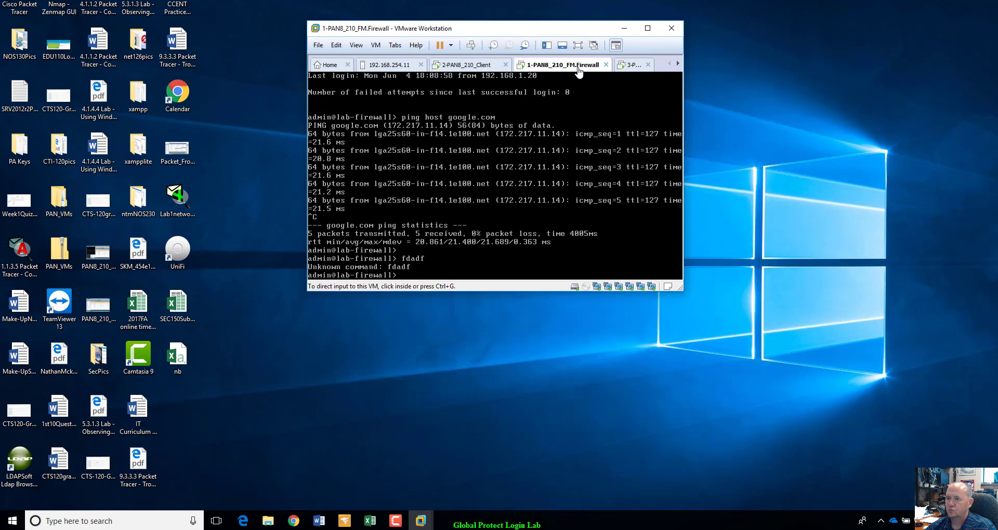
Run show interface all on the firewall console.
click(441, 279)
text(show)
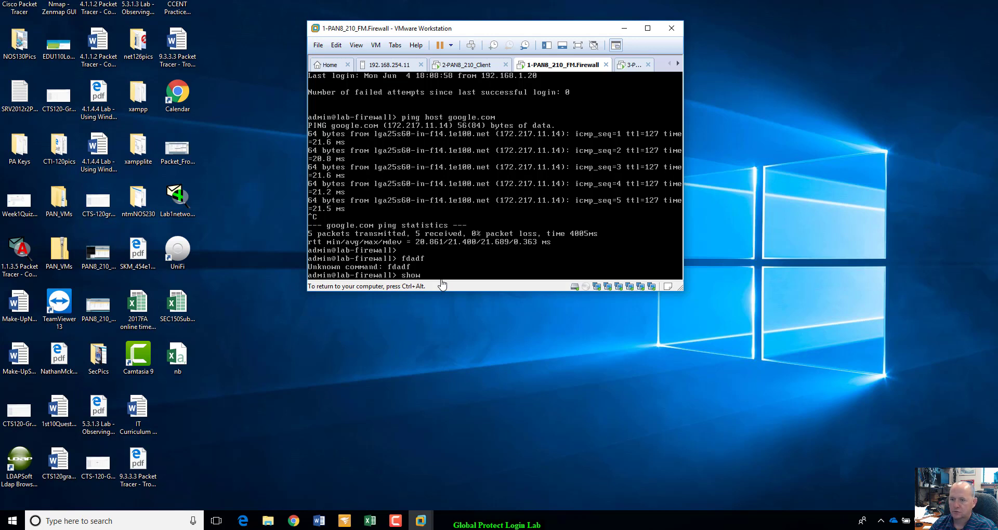
text( inter)
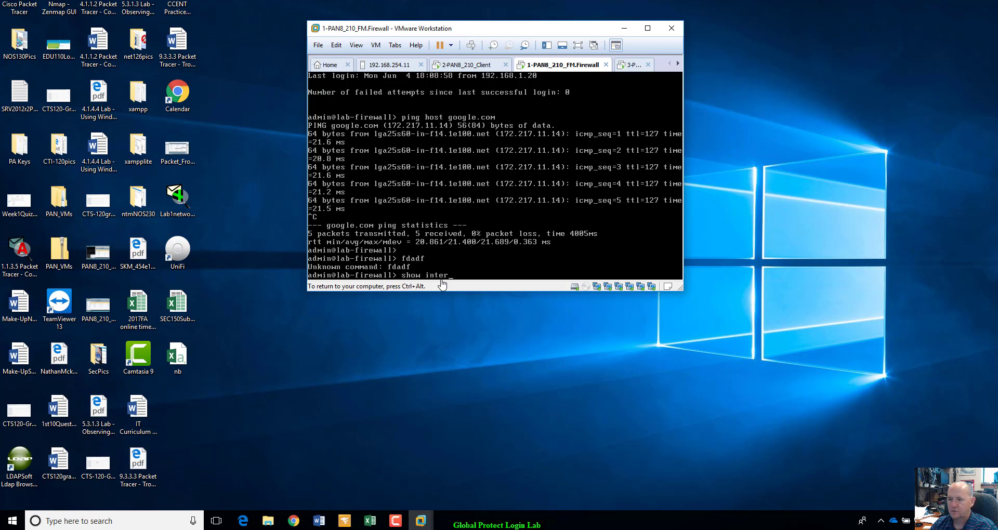
text(face all)
key(Return)
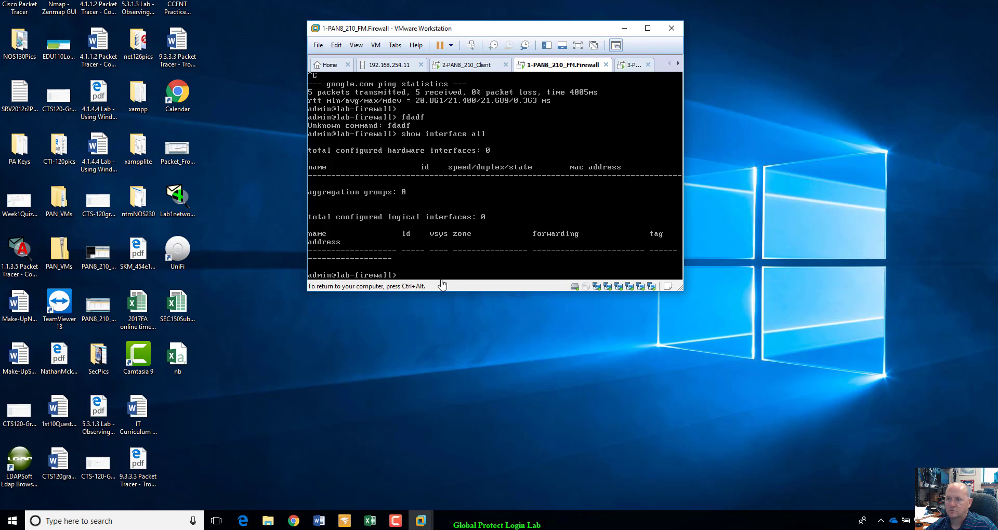
Point the client's Chrome at 192.168.1.254.
key(ctrl+alt)
click(465, 66)
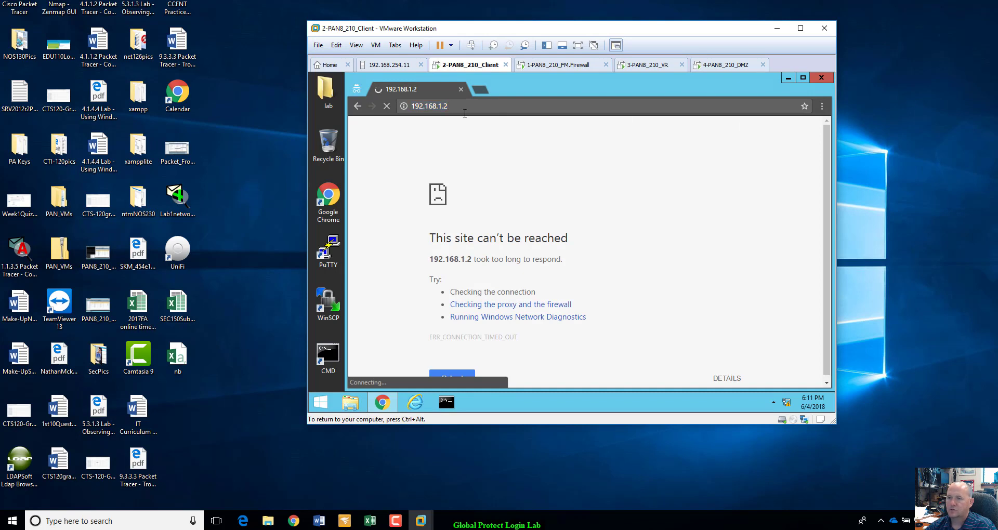
key(BackSpace)
text(254)
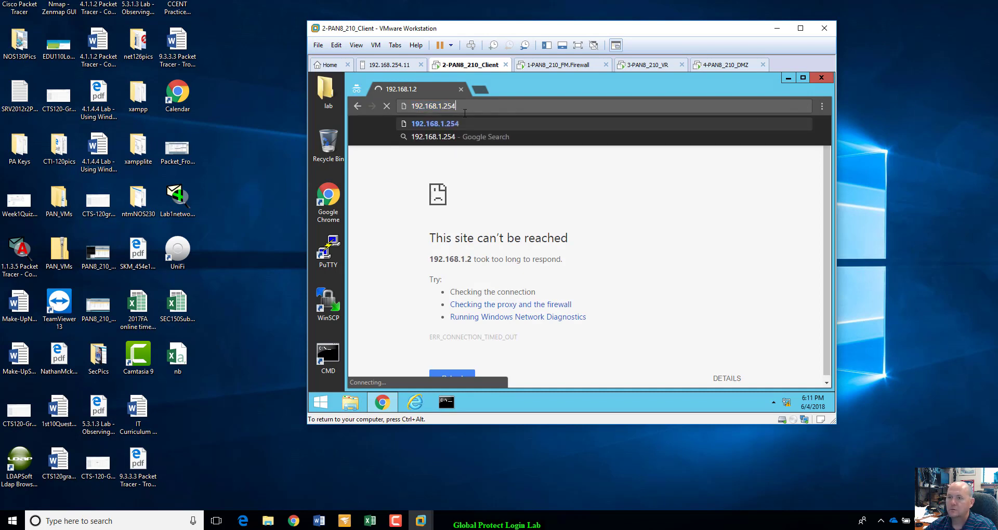
key(Return)
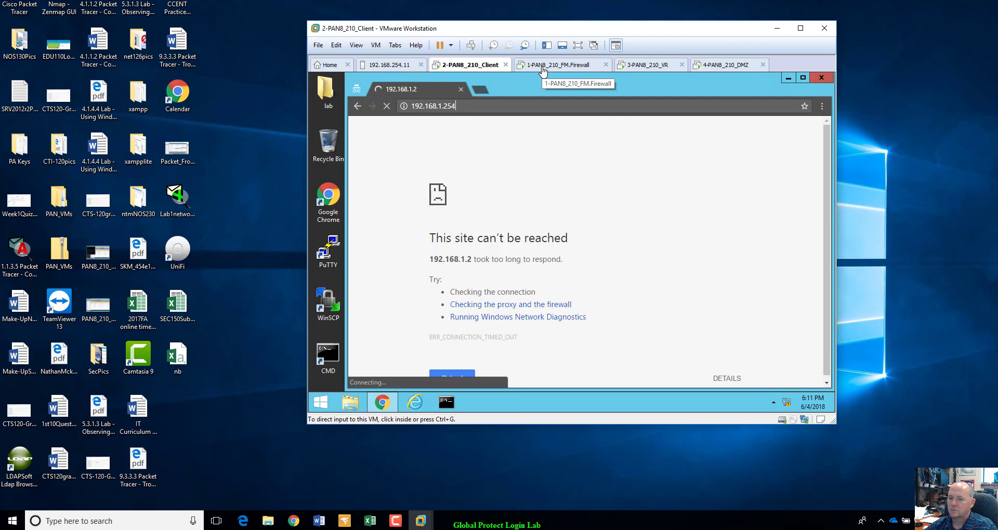
Run show interface management, showing IP 192.168.1.254, netmask 255.255.255.0, gateway 192.168.1.10.
click(543, 71)
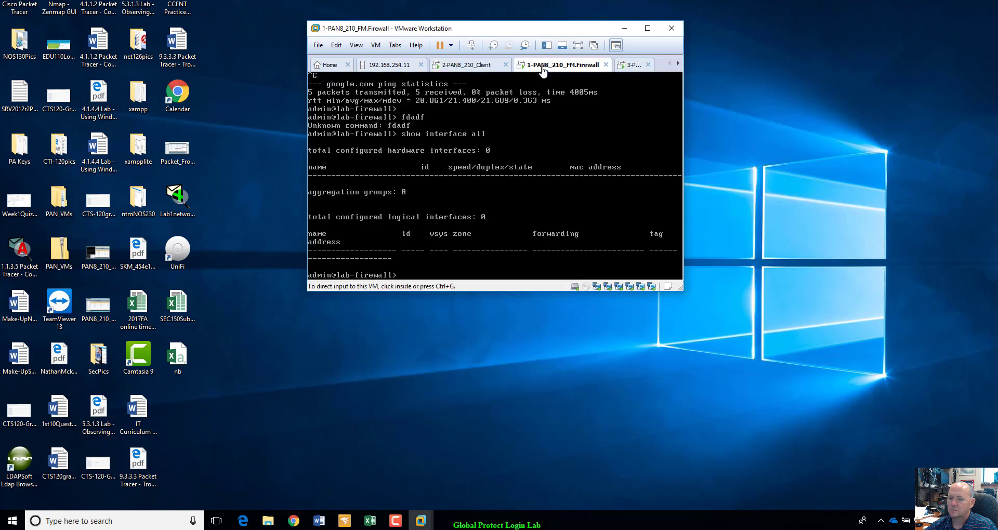
click(435, 276)
key(Up)
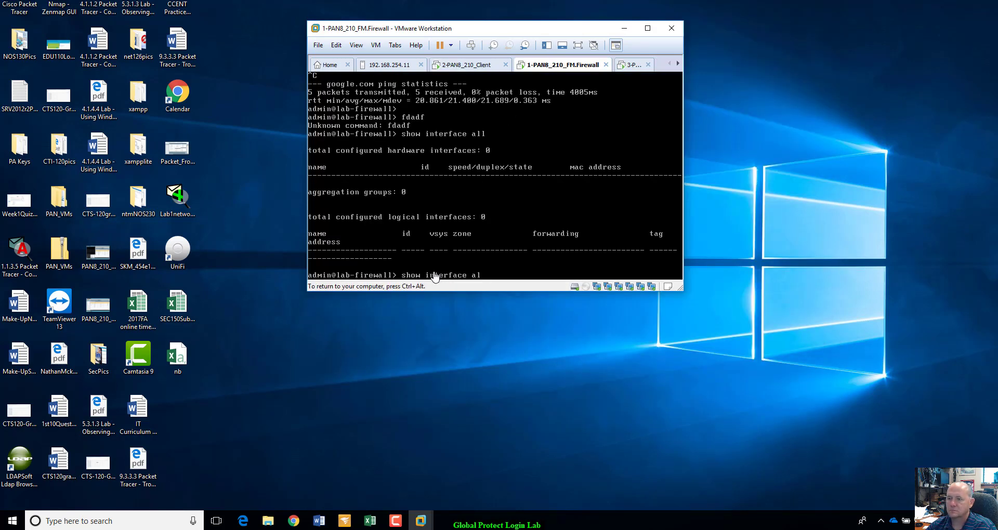
key(BackSpace)
key(BackSpace)
key(BackSpace)
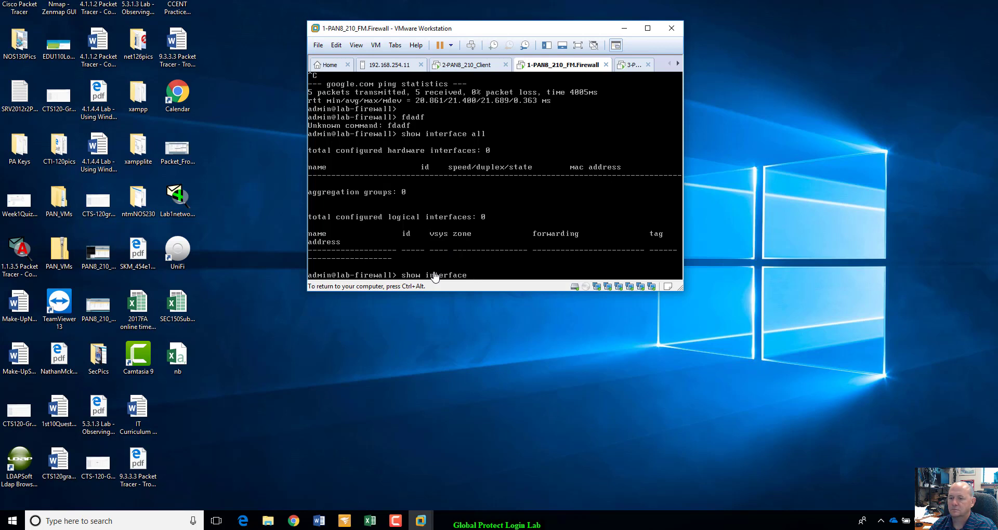
text(man)
key(Tab)
key(Return)
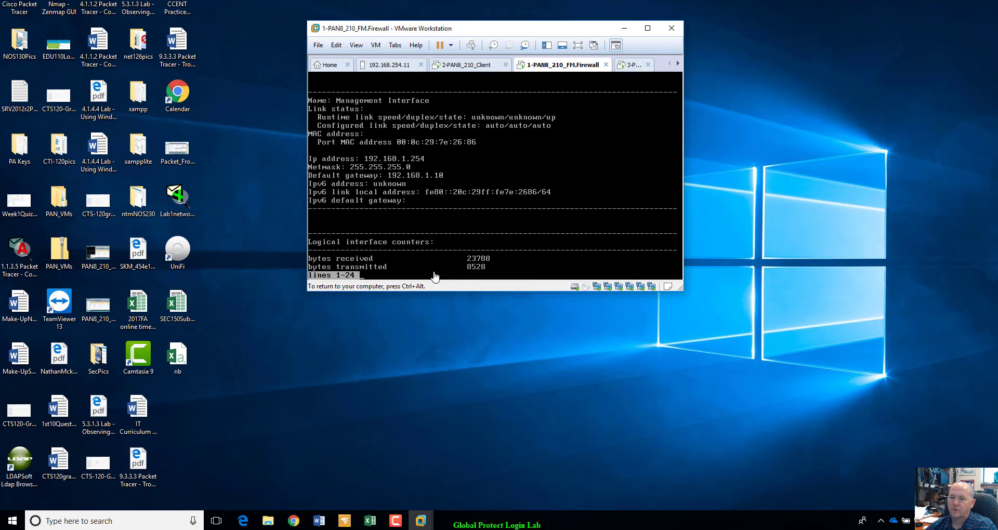
key(ctrl+alt)
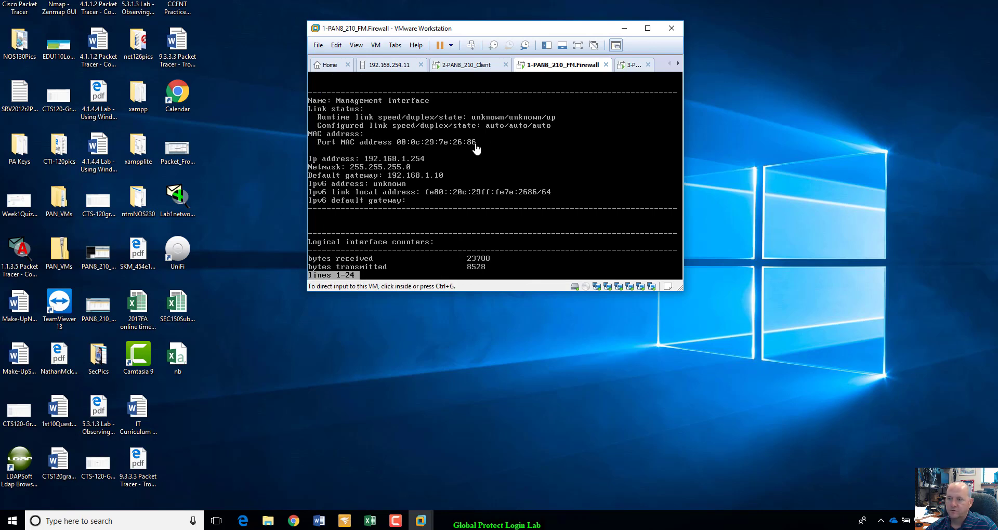
click(480, 66)
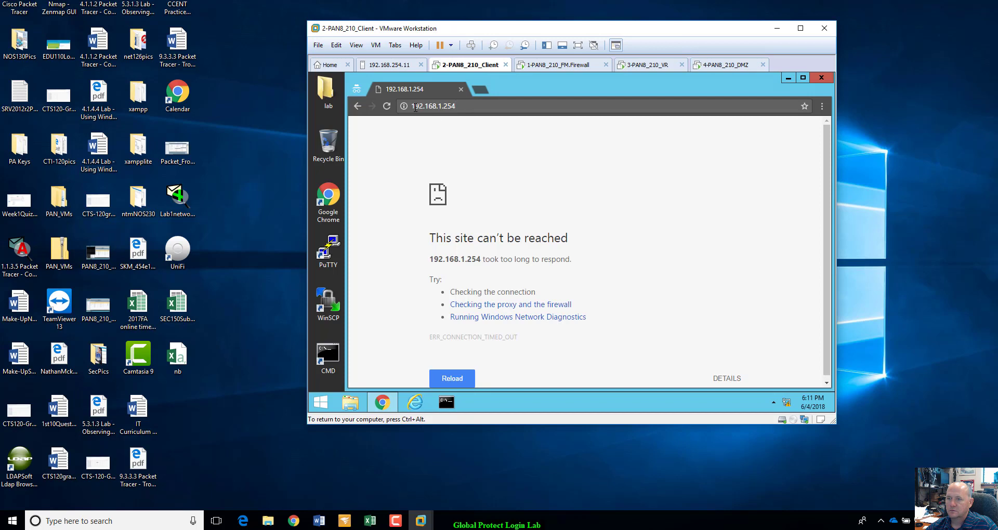
text(https)
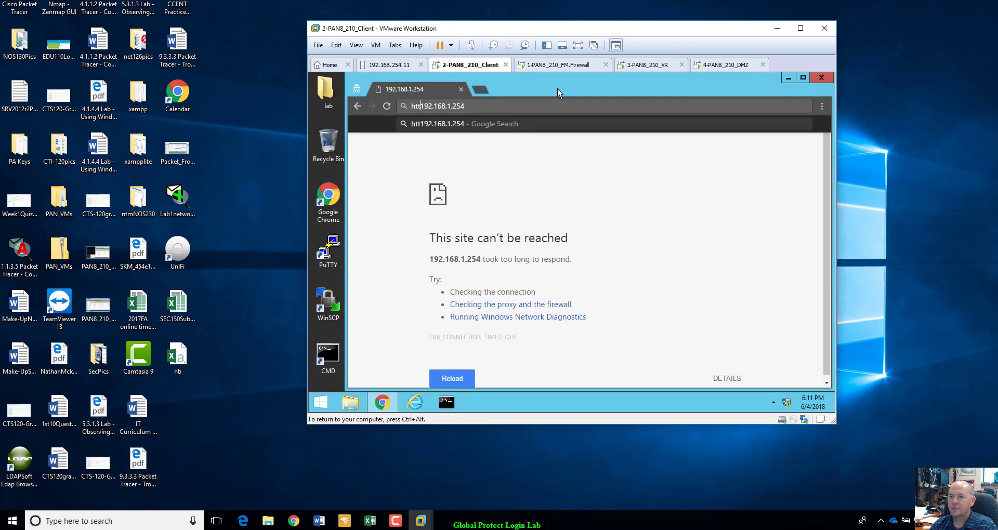
text(://)
key(Return)
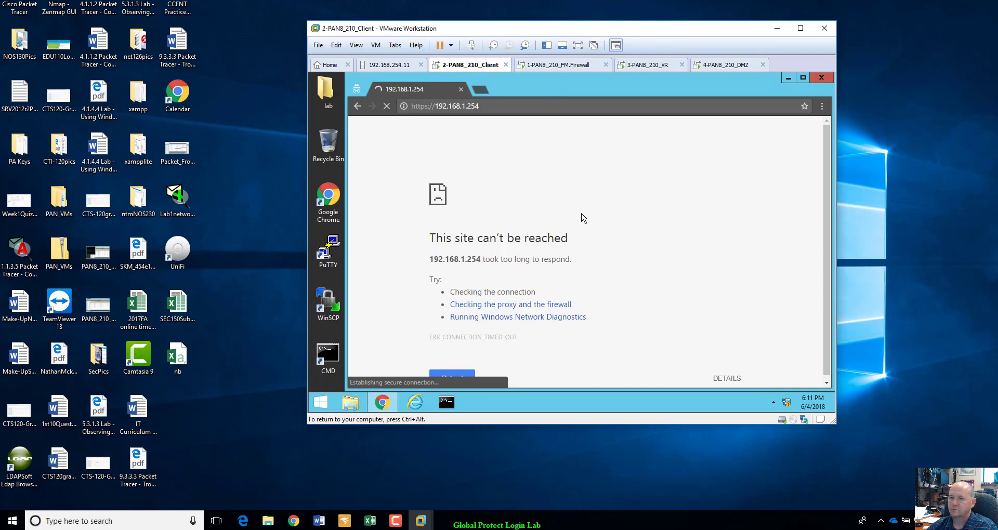
click(571, 66)
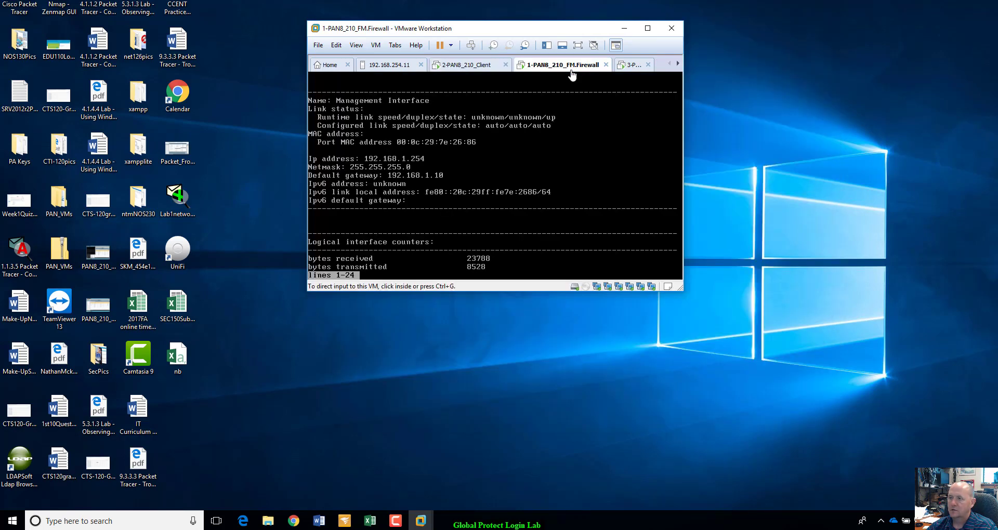
click(455, 66)
click(521, 257)
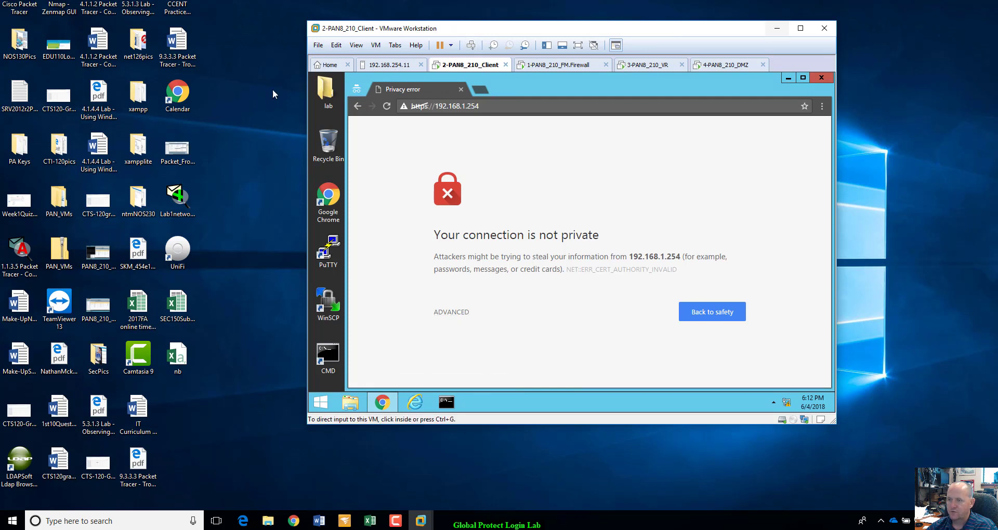
Enlarge the windows and bypass the certificate warning via Advanced, proceeding to 192.168.1.254 (unsafe).
drag(664, 30, 653, 14)
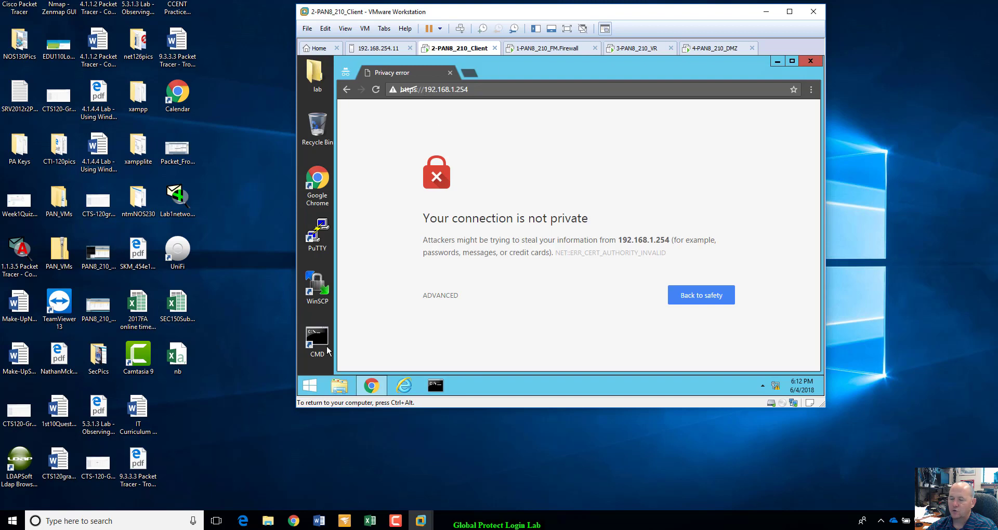
click(444, 296)
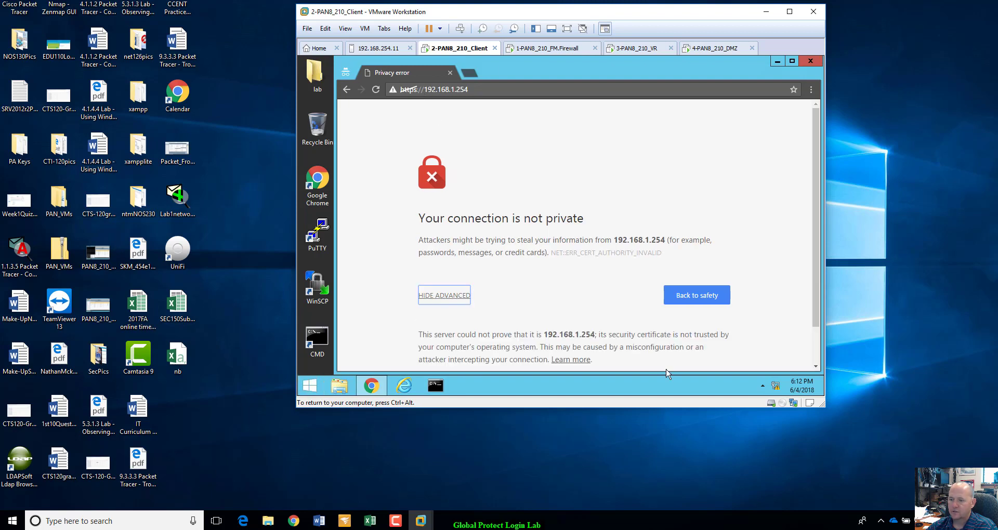
scroll(658, 354, down, 1)
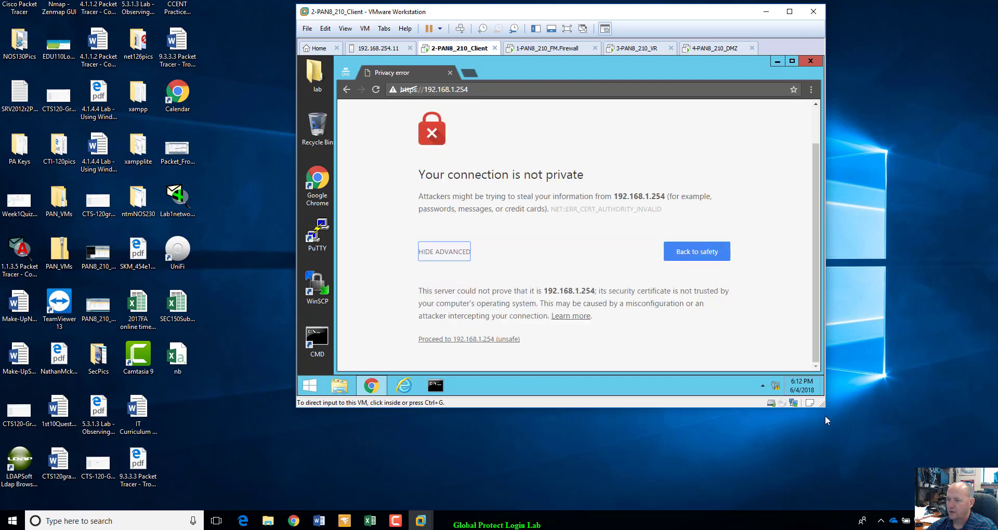
drag(826, 409, 899, 477)
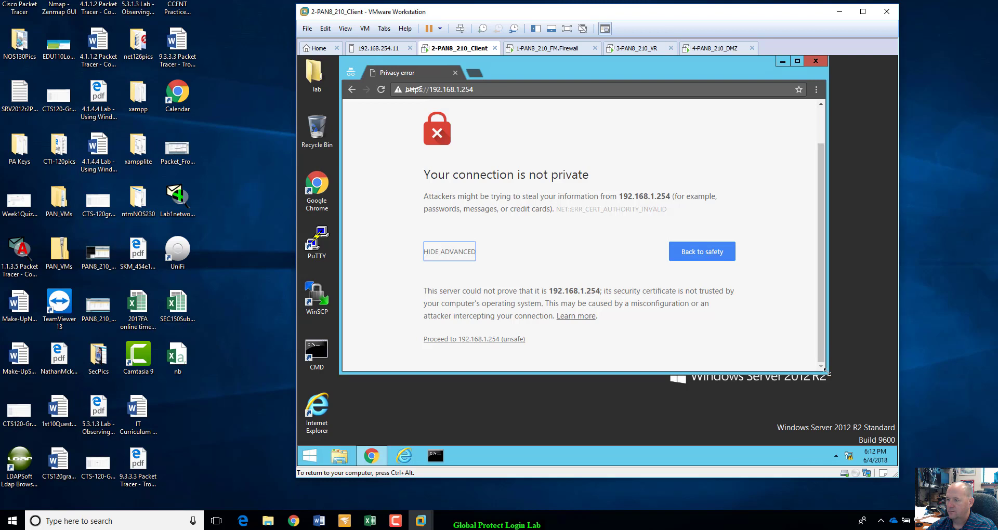
drag(826, 371, 868, 432)
click(493, 383)
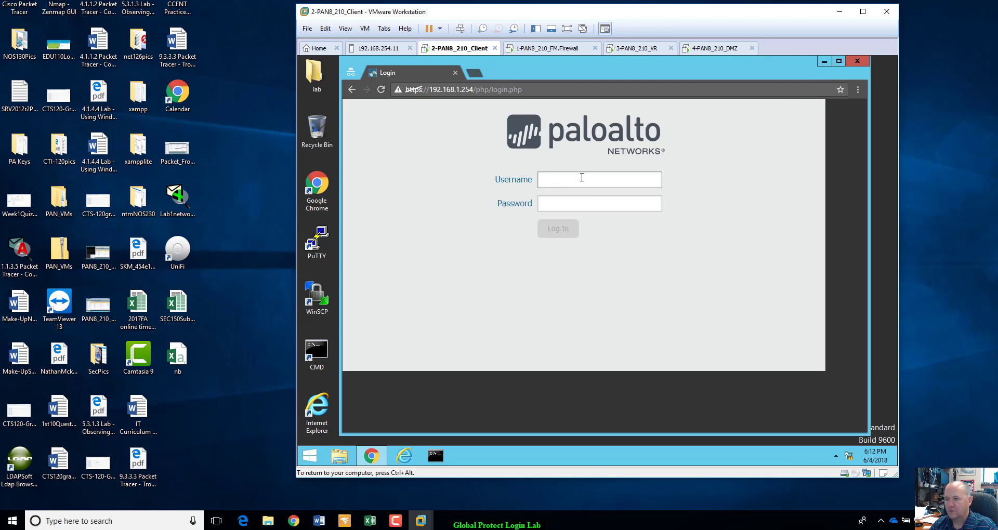
Sign in to the Palo Alto login page as admin with the account password, reaching the lab-firewall Dashboard.
text(admin)
key(Tab)
text(a)
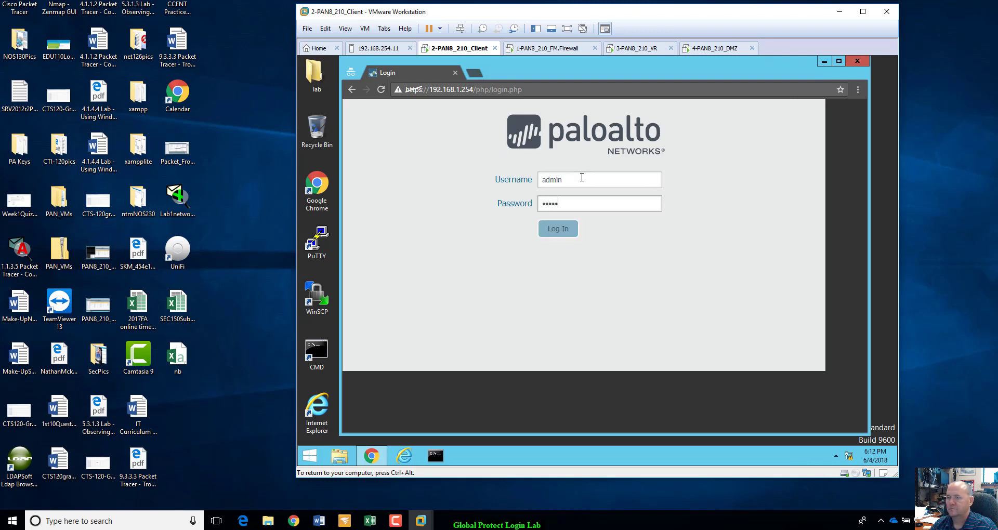
text(dmin)
key(Return)
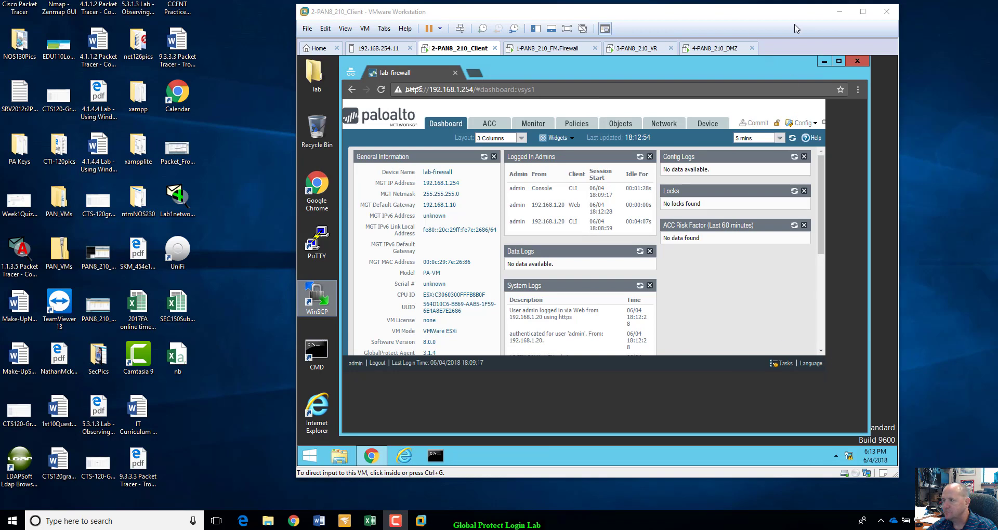
click(738, 115)
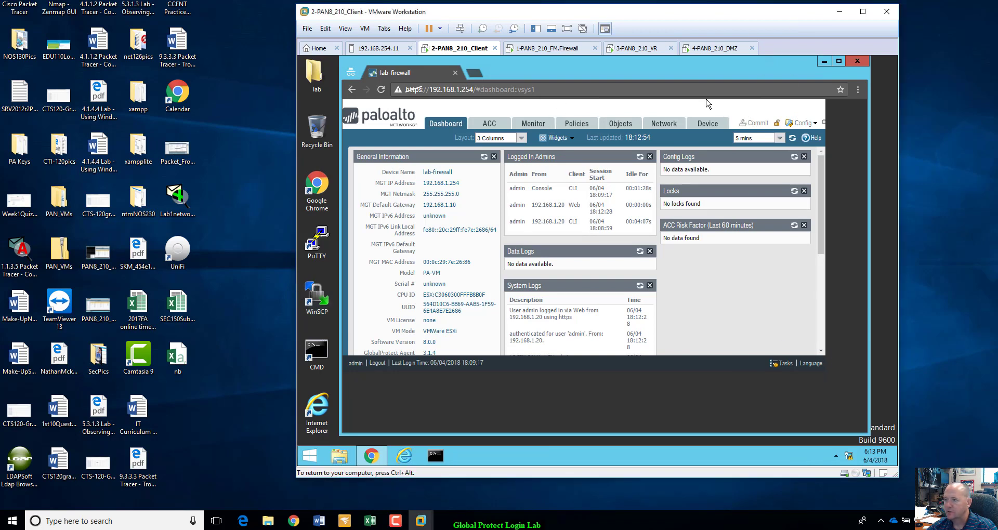
Cycle through the DMZ, VR, firewall and client VM tabs, then show the 192.168.254.11 host's VM list.
click(714, 52)
click(654, 52)
click(528, 52)
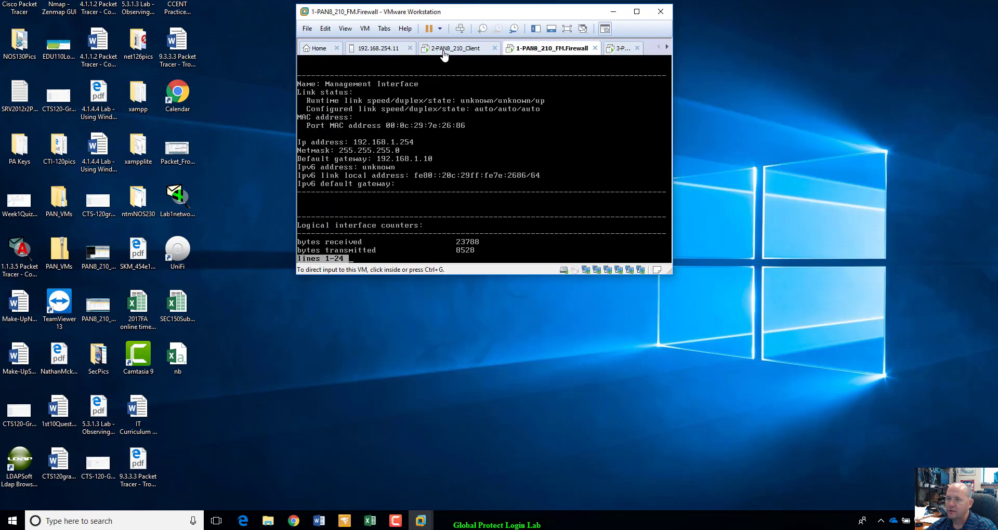
click(443, 50)
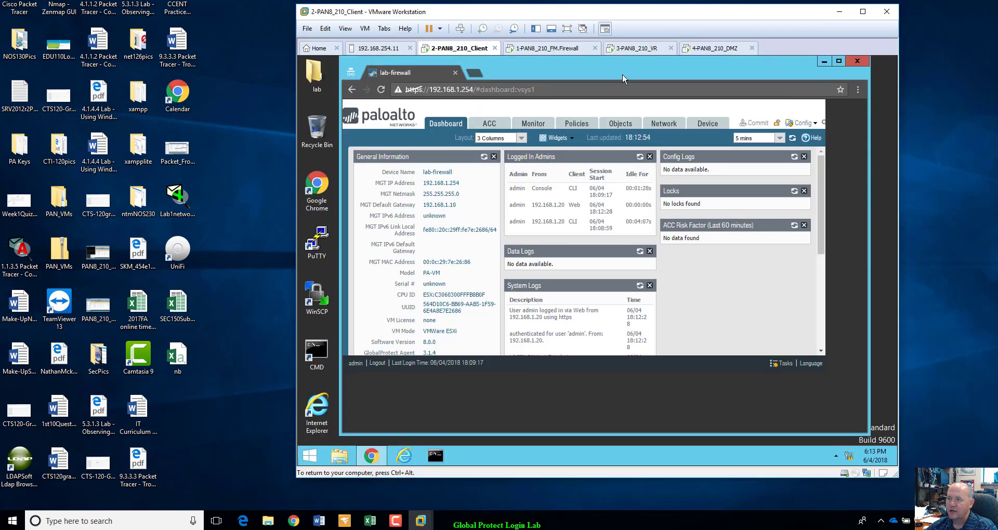
click(386, 51)
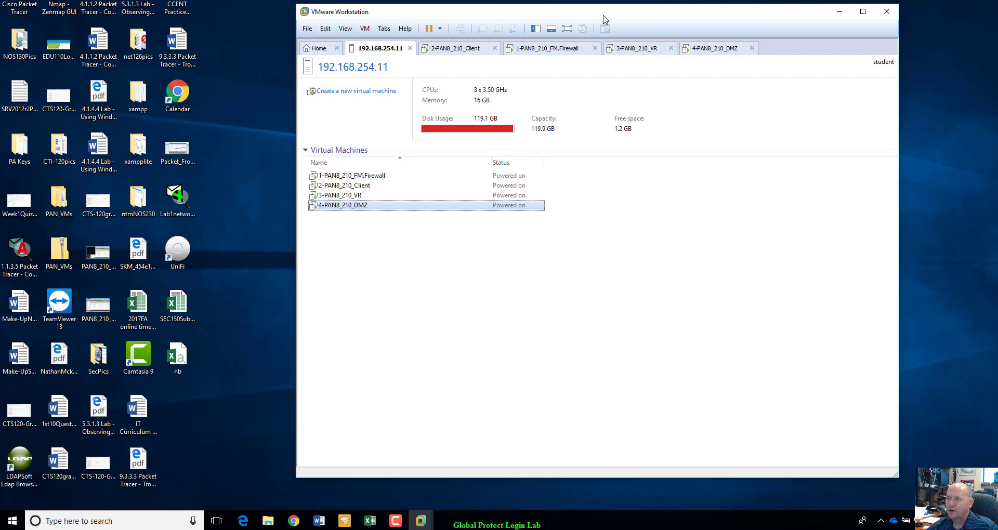
drag(603, 19, 608, 8)
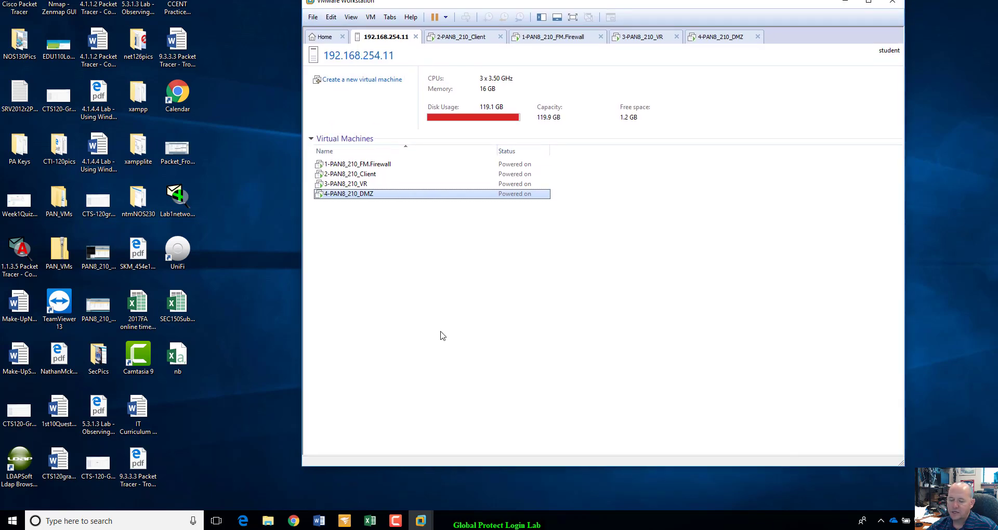